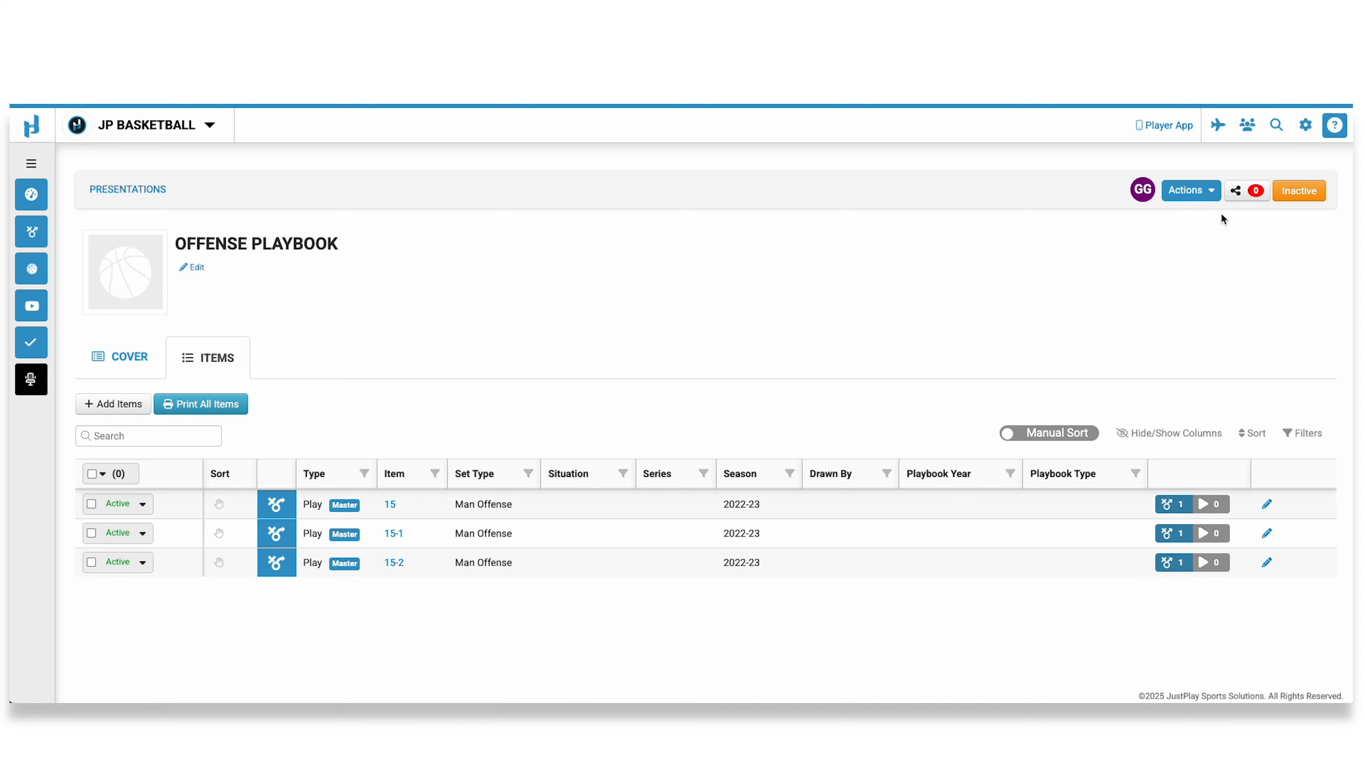
Start the Sportscode video import for the offense playbook and upload SC Testing Video Files & Packages.zip.
{"action": "left_click", "coordinate": [1209, 192]}
{"action": "left_click", "coordinate": [1134, 317]}
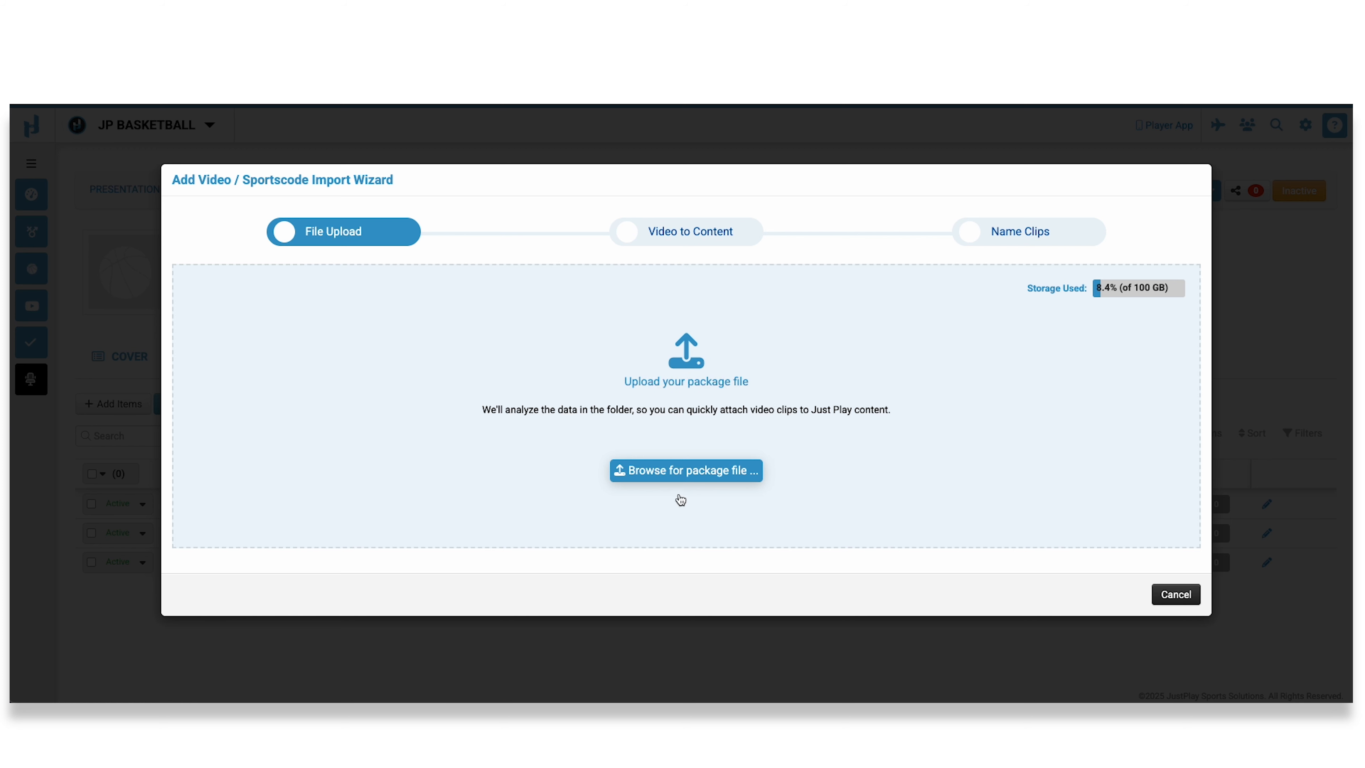
{"action": "left_click", "coordinate": [691, 478]}
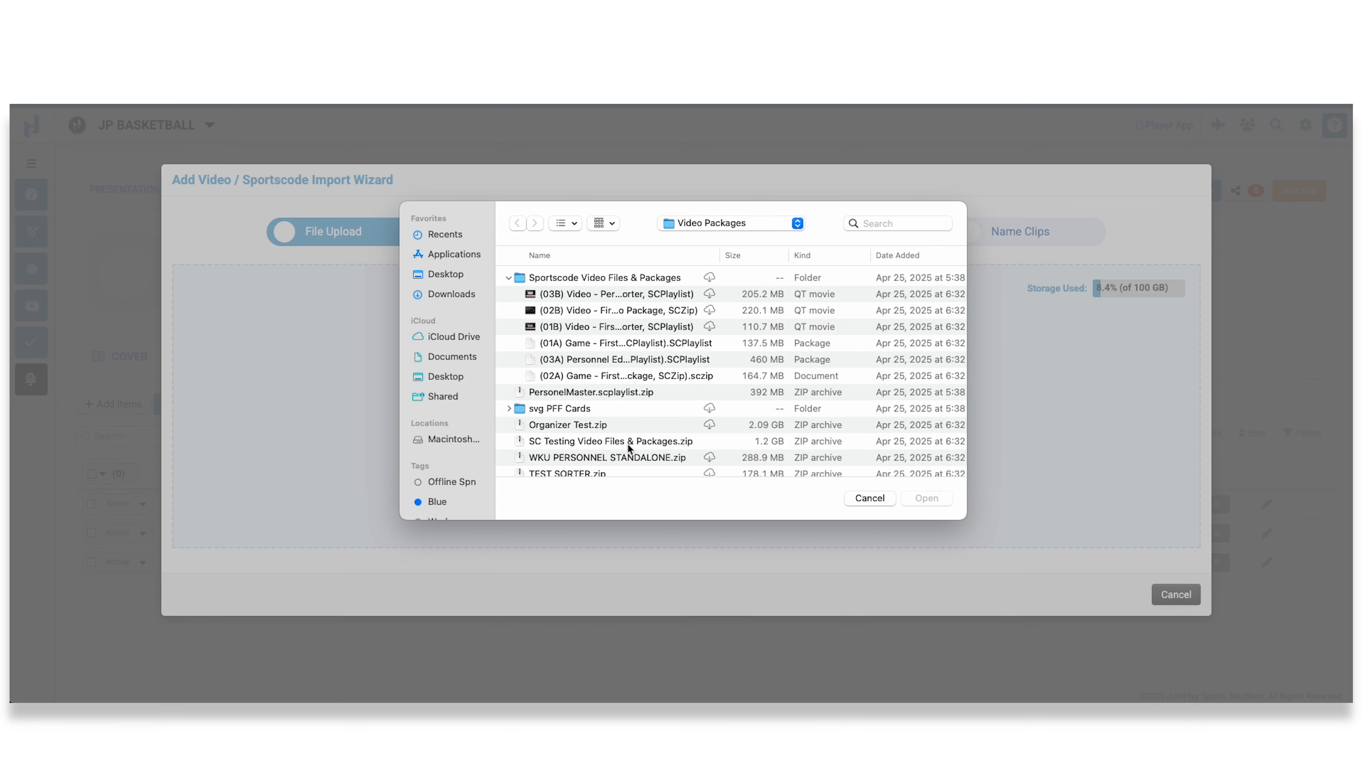
{"action": "double_click", "coordinate": [608, 440]}
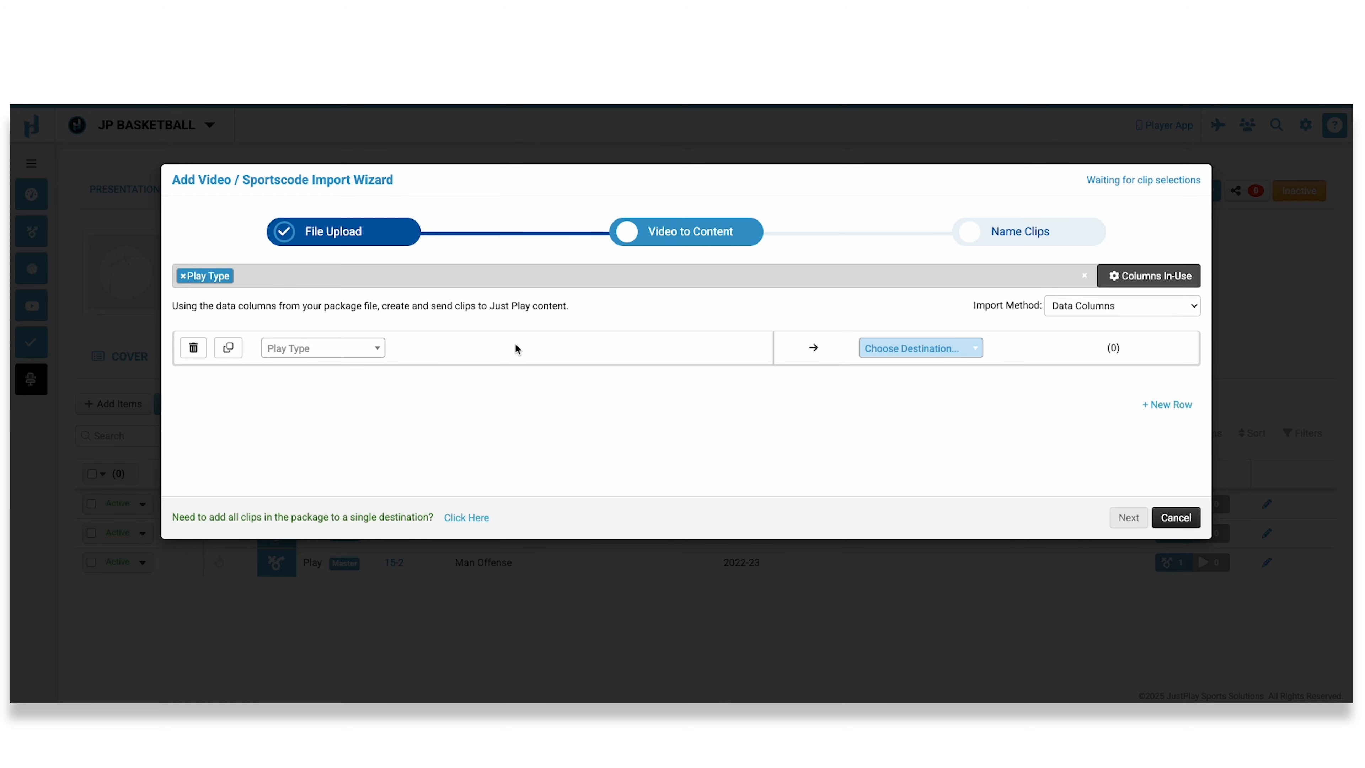
Examine the Play Type values and the data columns available from the uploaded package.
{"action": "left_click", "coordinate": [333, 349]}
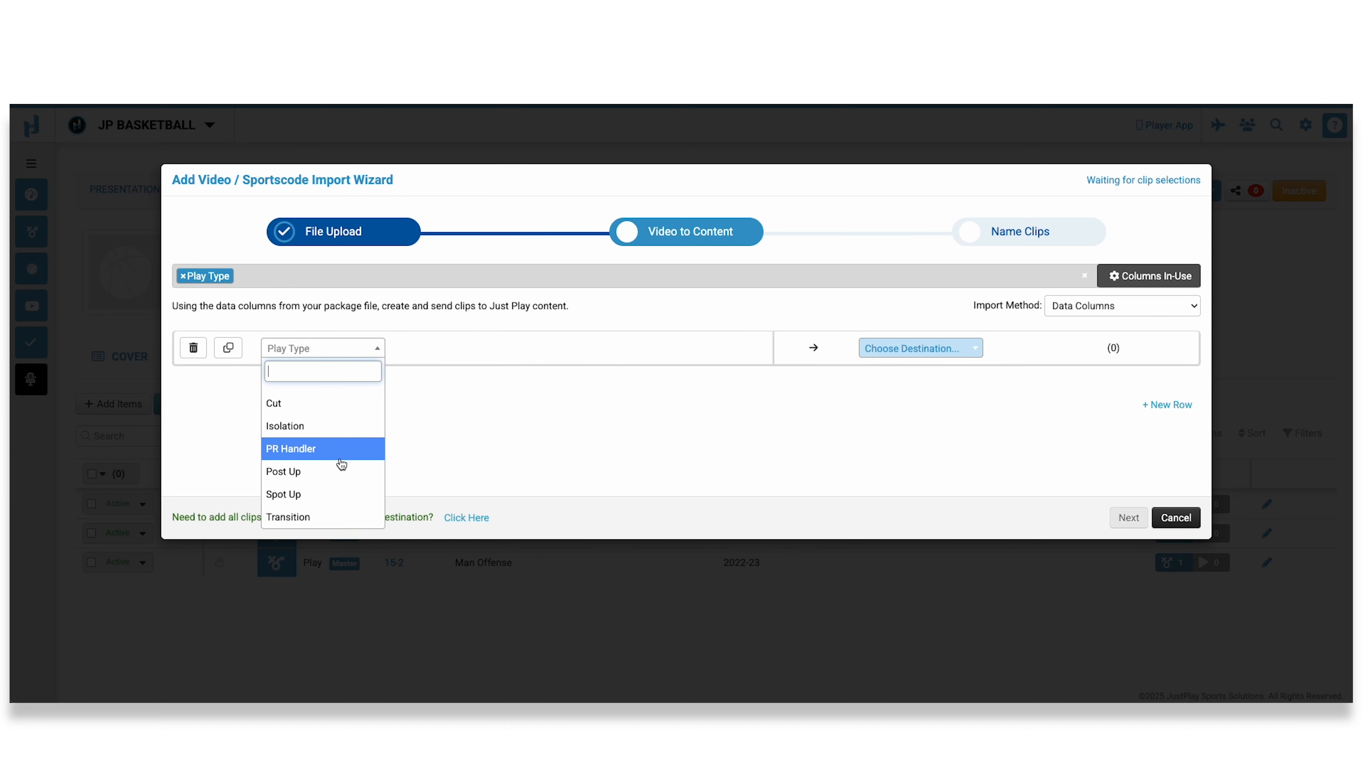
{"action": "left_click_drag", "start_coordinate": [334, 329], "coordinate": [329, 279]}
{"action": "left_click", "coordinate": [332, 297]}
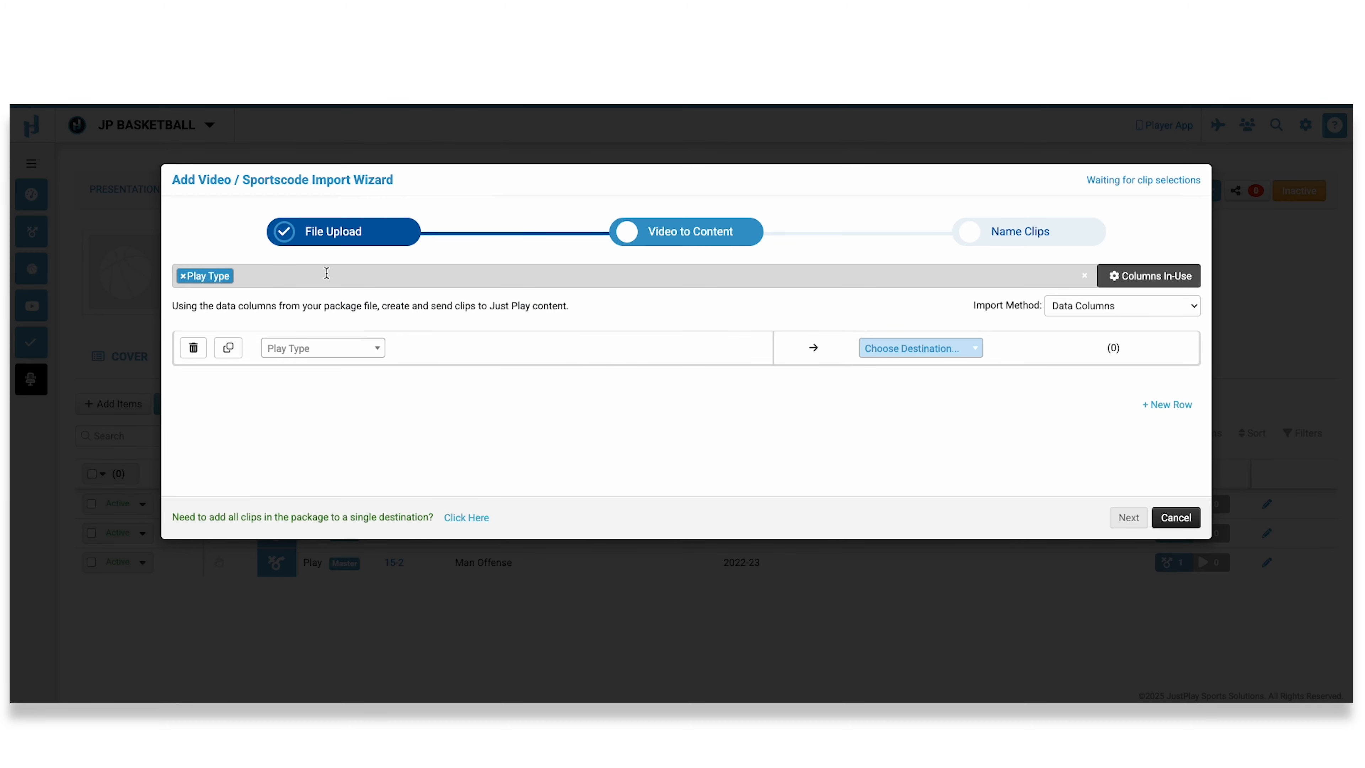
{"action": "left_click", "coordinate": [327, 276]}
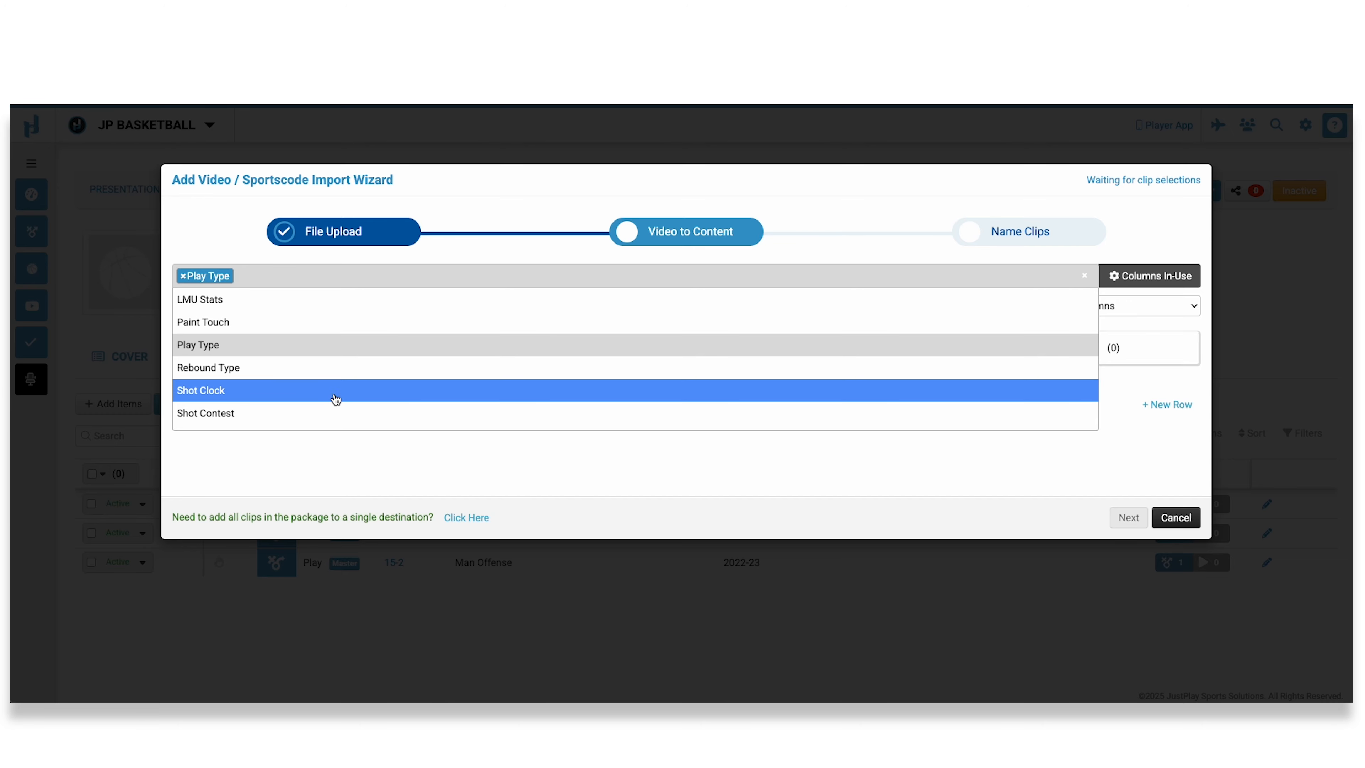
{"action": "left_click", "coordinate": [491, 462]}
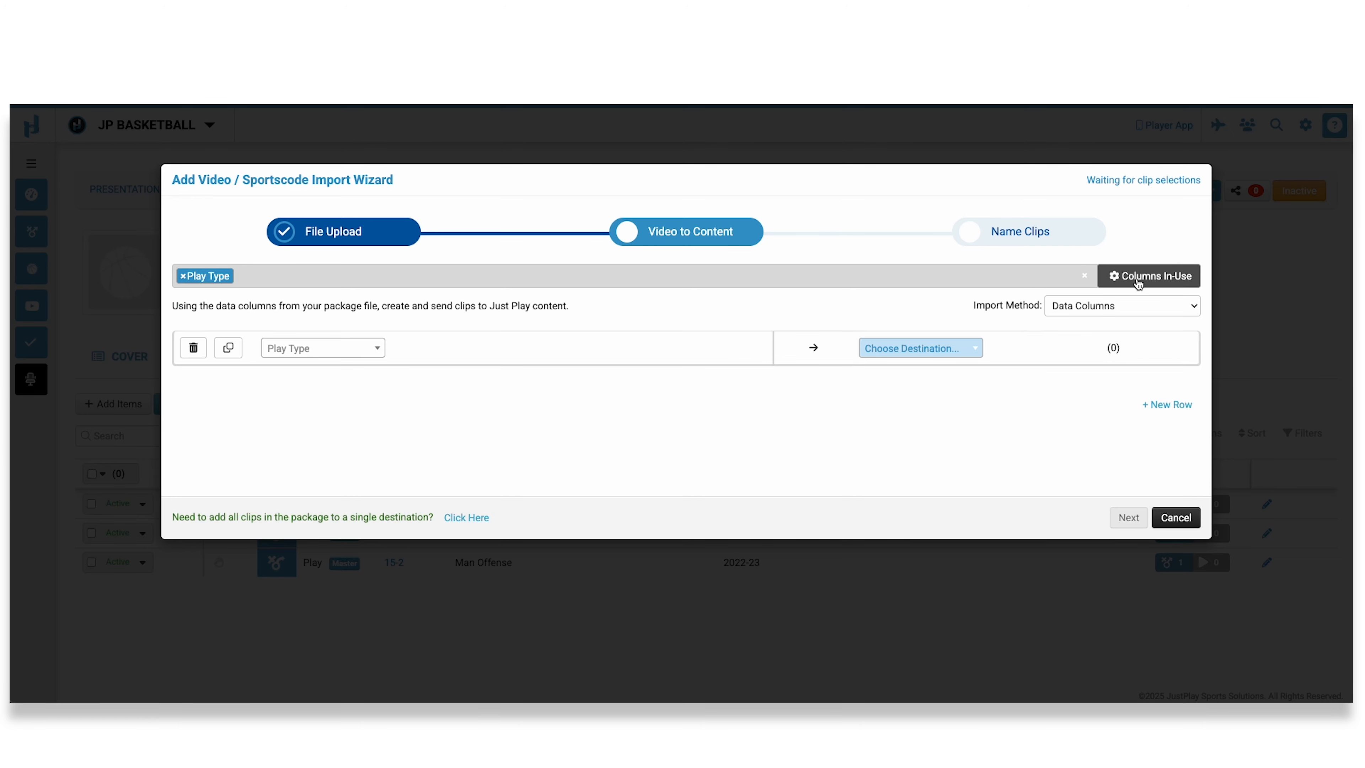
{"action": "left_click", "coordinate": [1163, 279]}
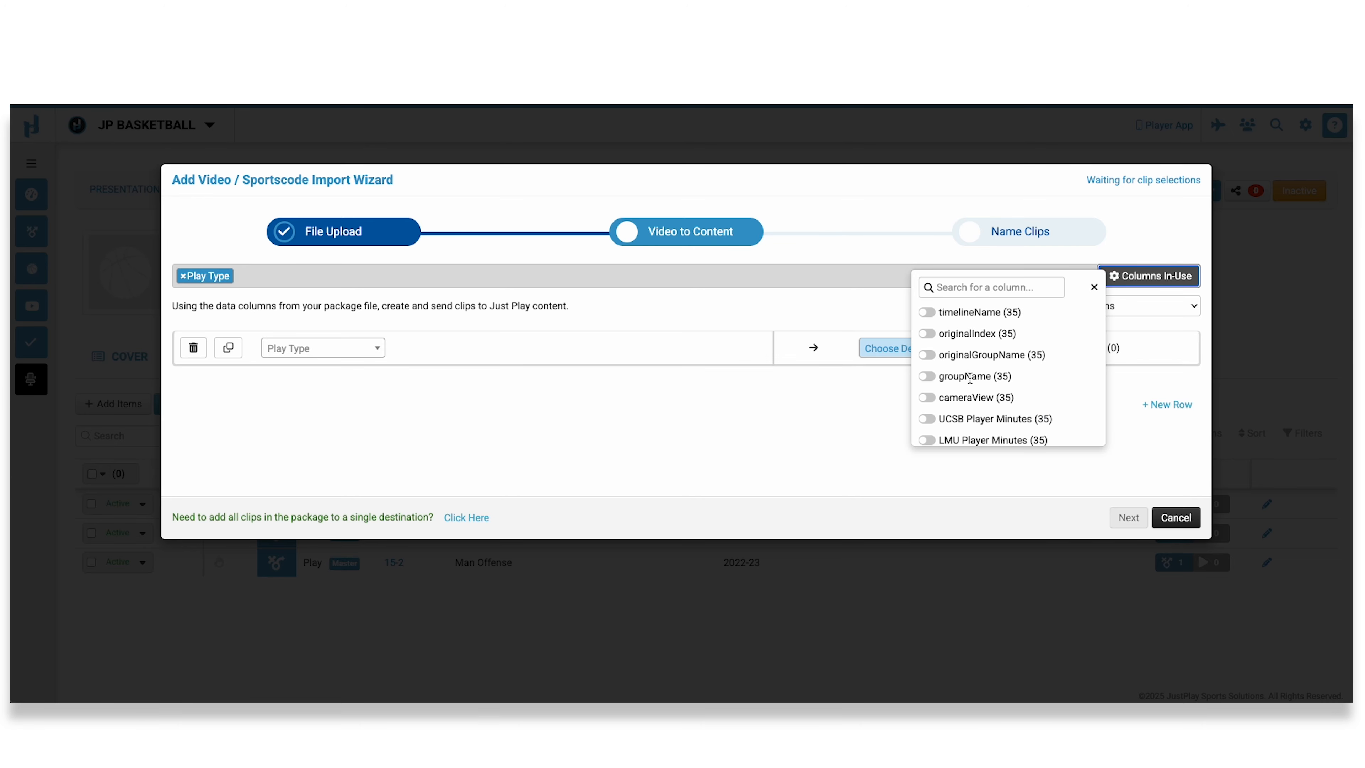
{"action": "left_click", "coordinate": [805, 308]}
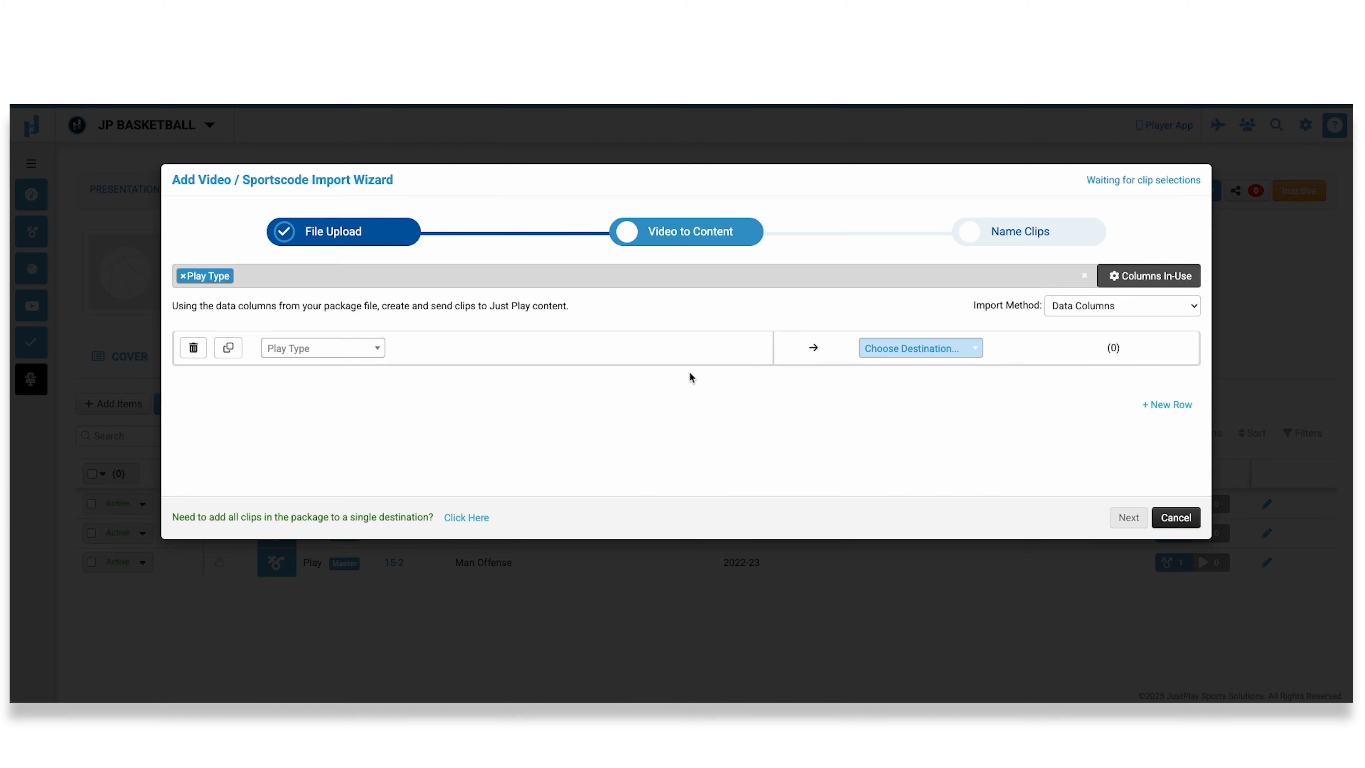
Map the clips with play type Cut to the existing play 15.
{"action": "left_click", "coordinate": [295, 350]}
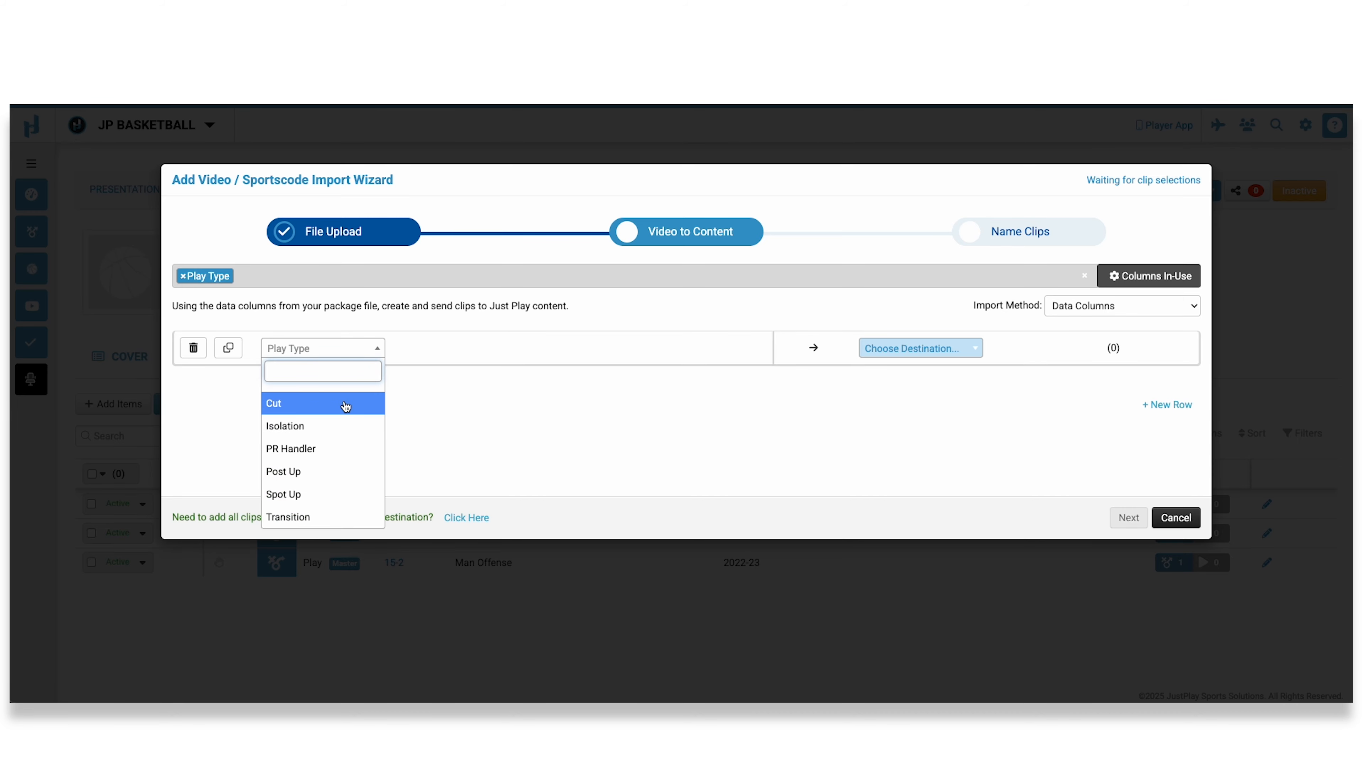
{"action": "left_click", "coordinate": [295, 409]}
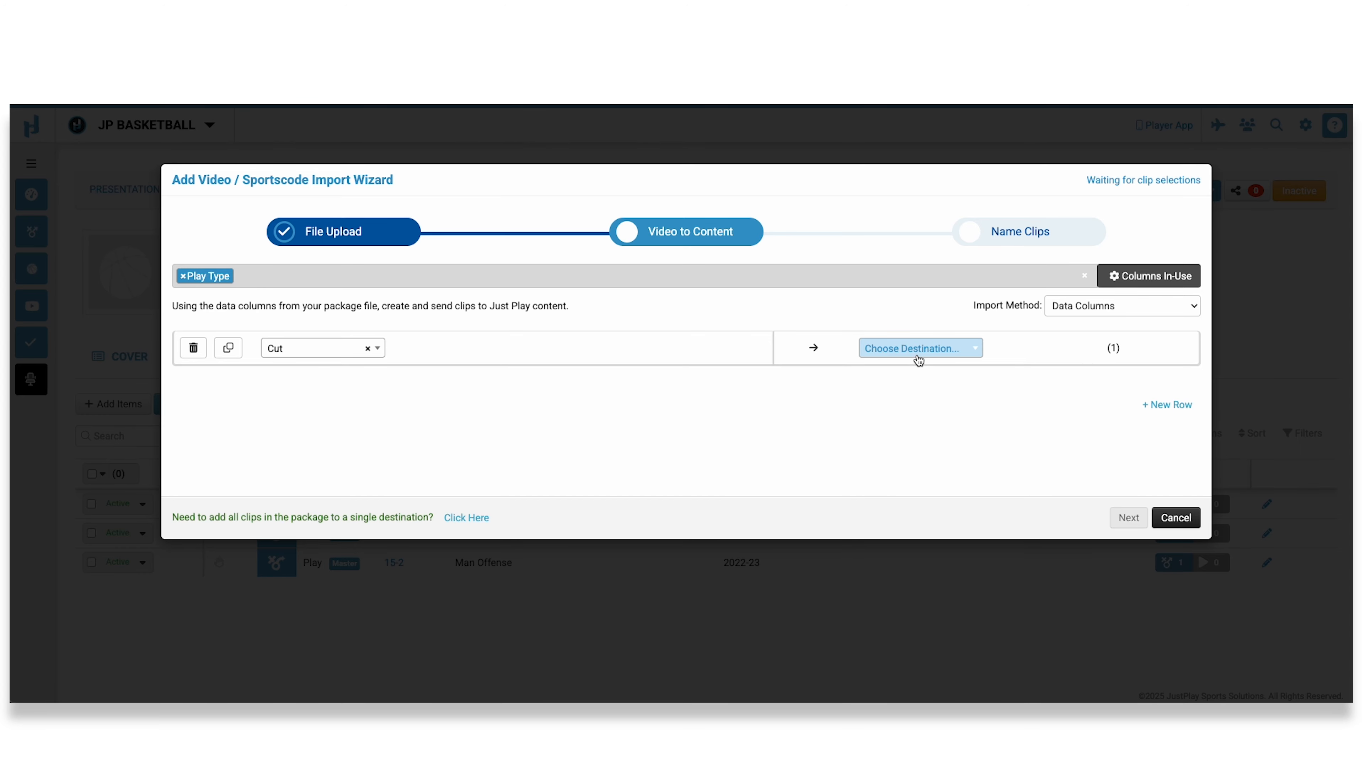
{"action": "left_click", "coordinate": [930, 350]}
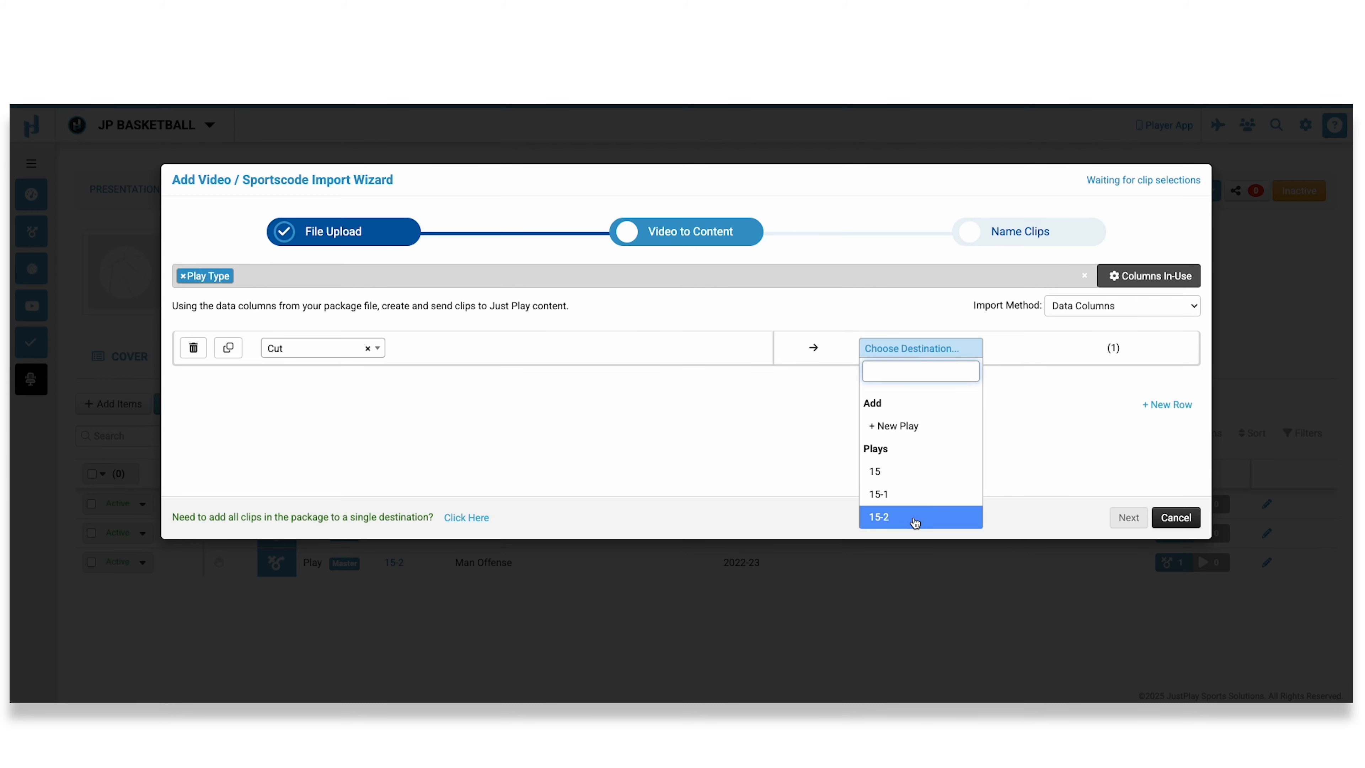
{"action": "left_click", "coordinate": [908, 479]}
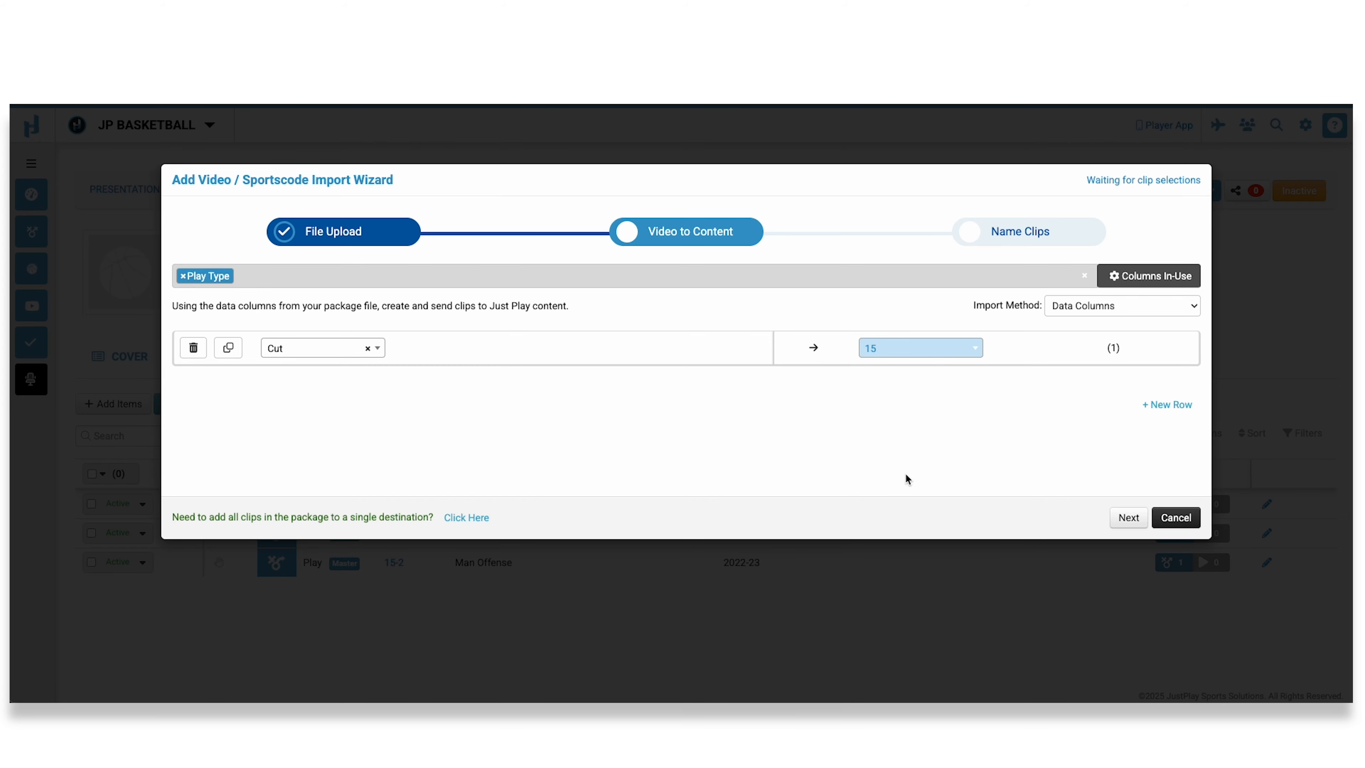
Add a second mapping row that sends the Isolation clips to play 15-1.
{"action": "left_click", "coordinate": [1166, 404]}
{"action": "left_click", "coordinate": [348, 391]}
{"action": "left_click", "coordinate": [341, 474]}
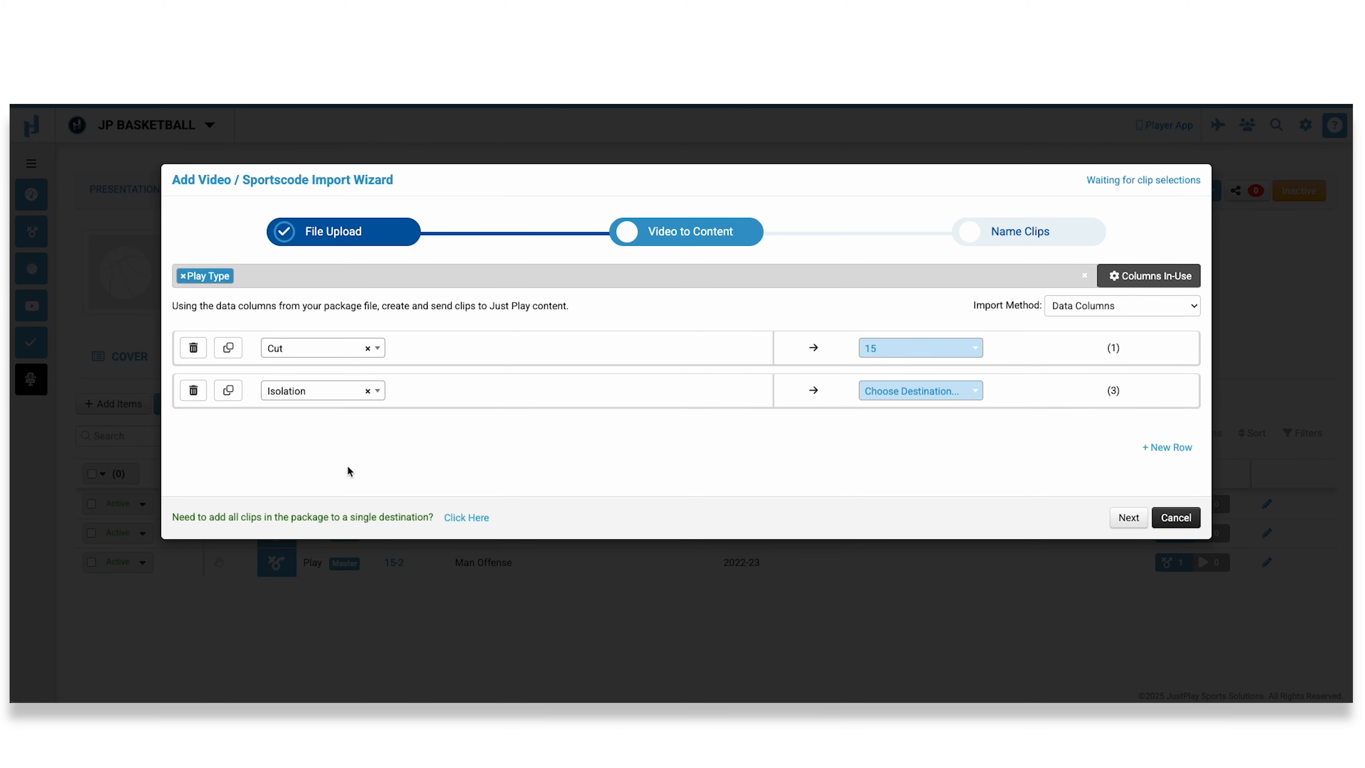
{"action": "left_click", "coordinate": [858, 393]}
{"action": "left_click", "coordinate": [894, 535]}
Add a third mapping row that sends the PR Handler clips to play 15-2.
{"action": "left_click", "coordinate": [1163, 447]}
{"action": "left_click", "coordinate": [280, 434]}
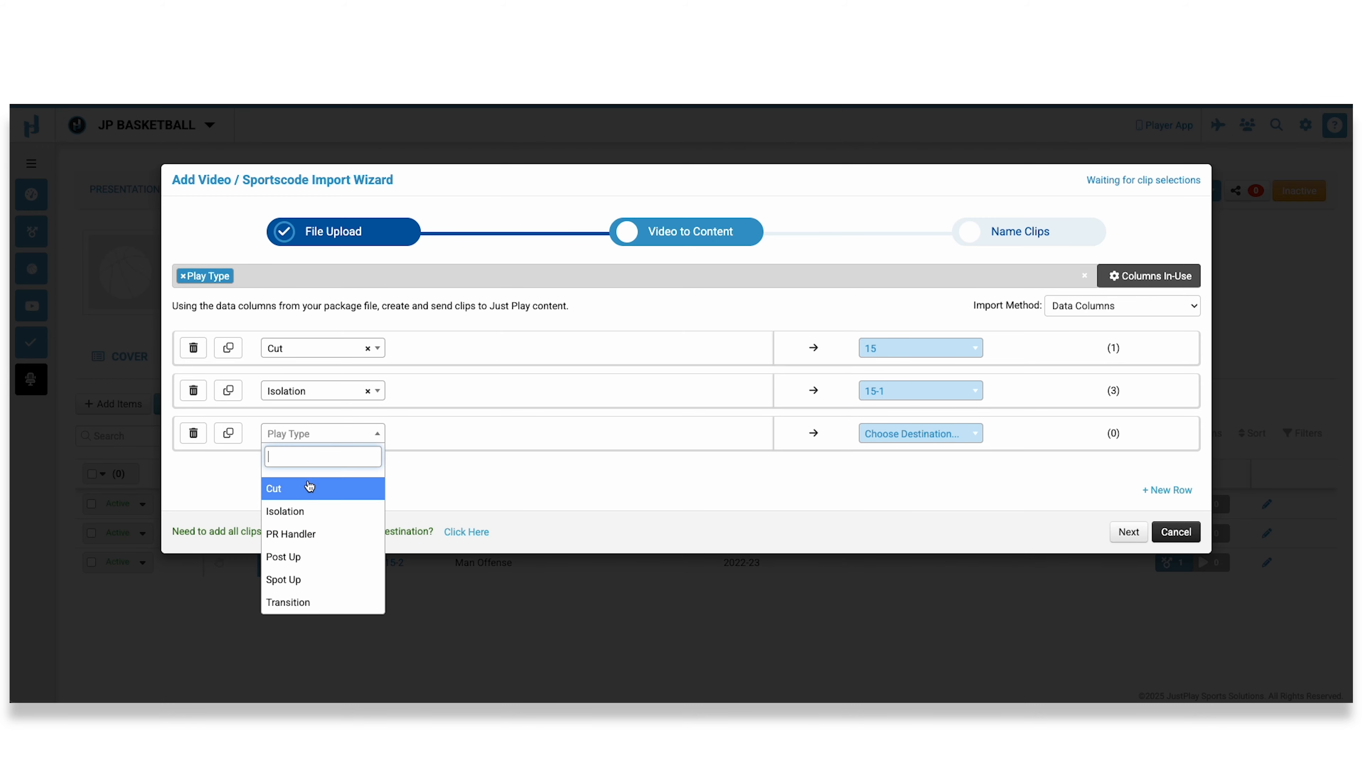
{"action": "left_click", "coordinate": [327, 534]}
{"action": "left_click", "coordinate": [883, 440]}
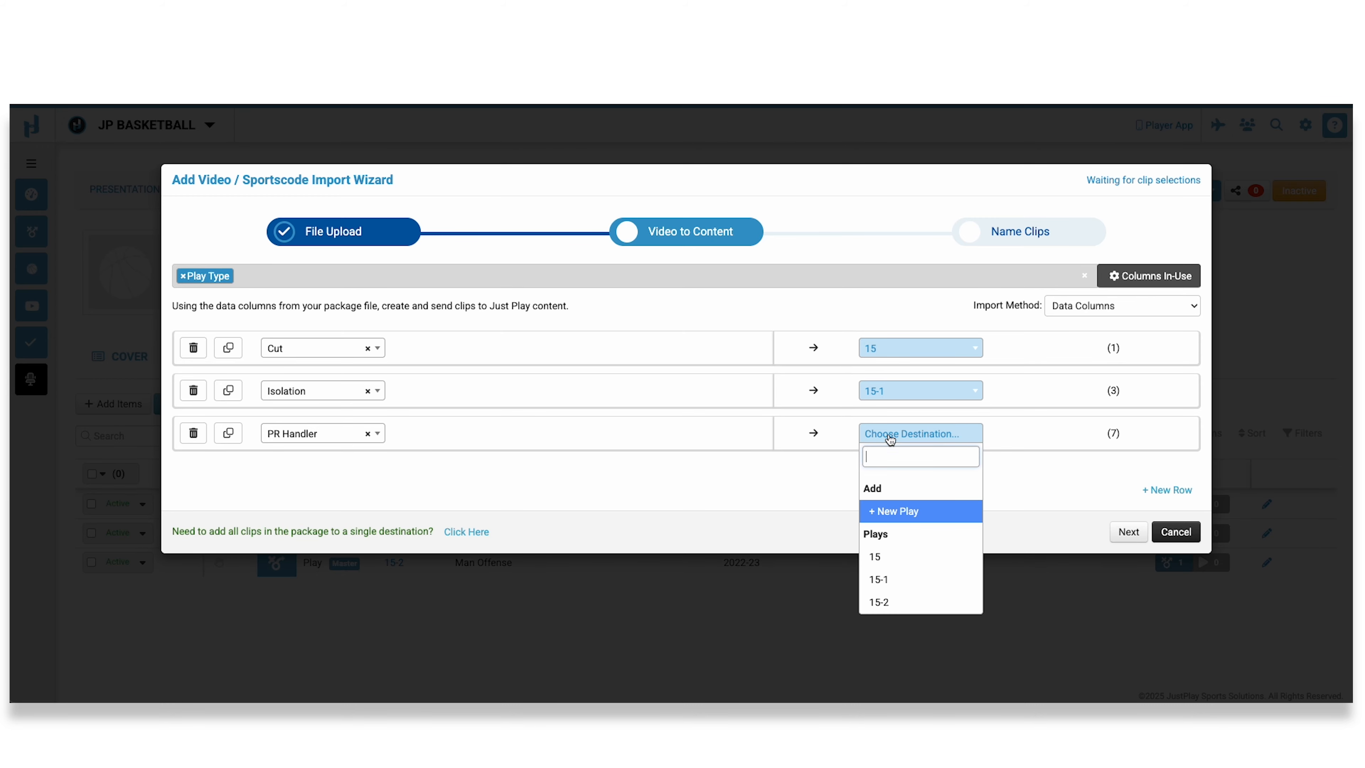
{"action": "left_click", "coordinate": [889, 599]}
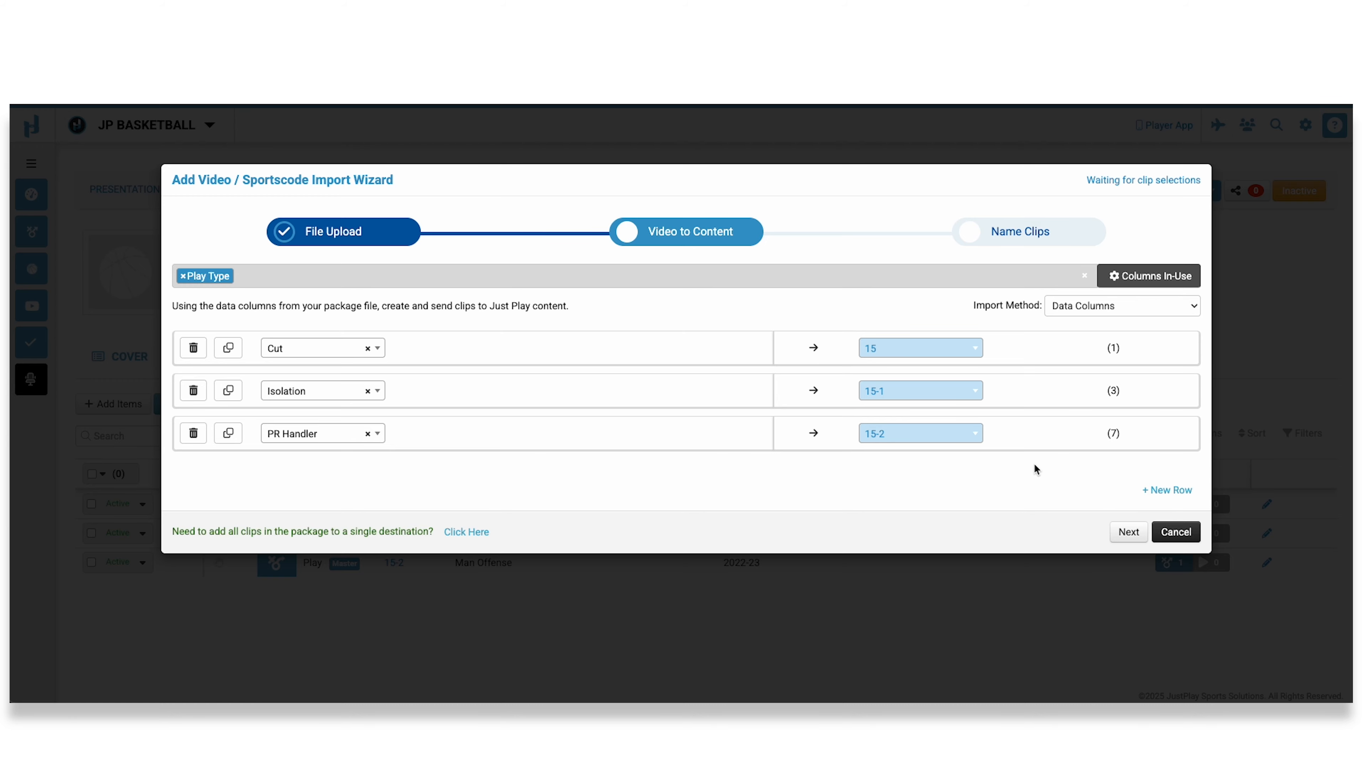
Add a row sending the Spot Up clips to a new play named 15-3, and continue to clip naming.
{"action": "left_click", "coordinate": [1166, 490]}
{"action": "left_click", "coordinate": [322, 475]}
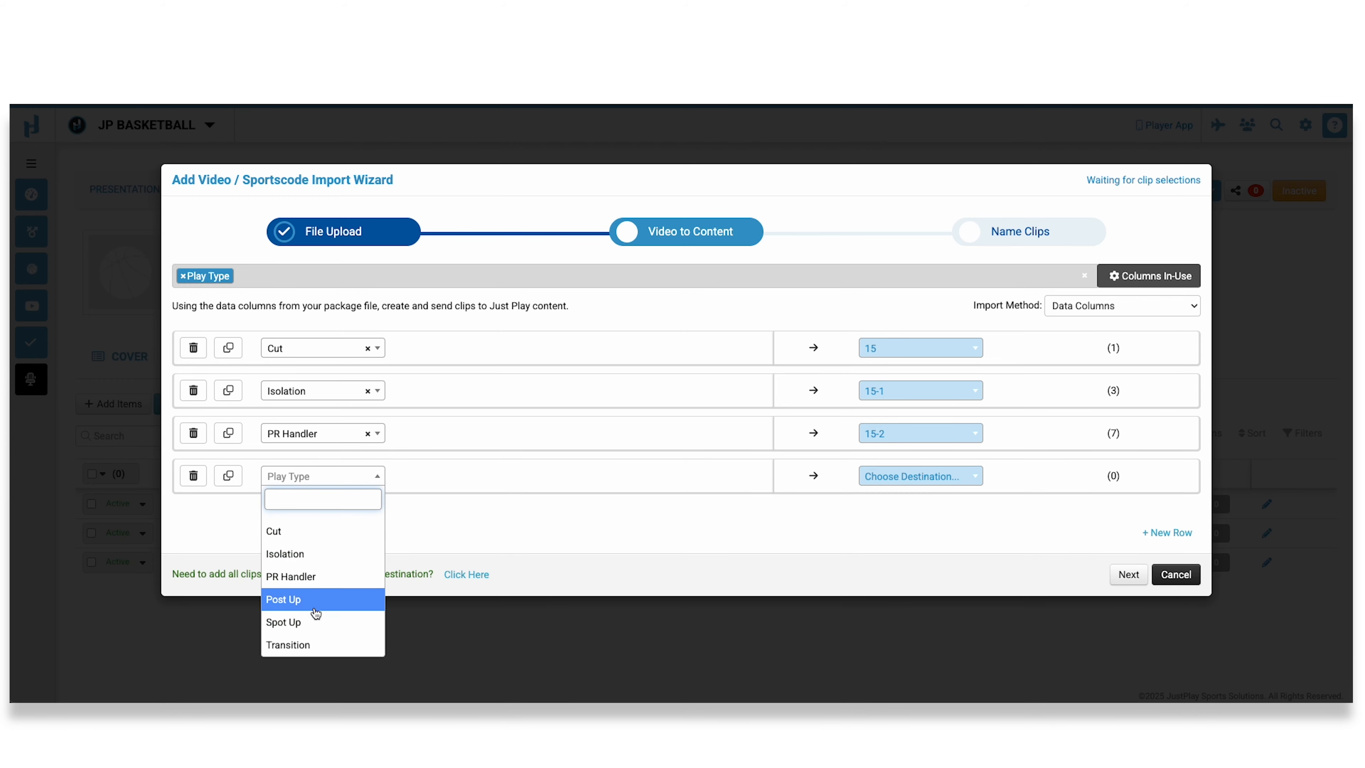
{"action": "left_click", "coordinate": [312, 619]}
{"action": "left_click", "coordinate": [952, 479]}
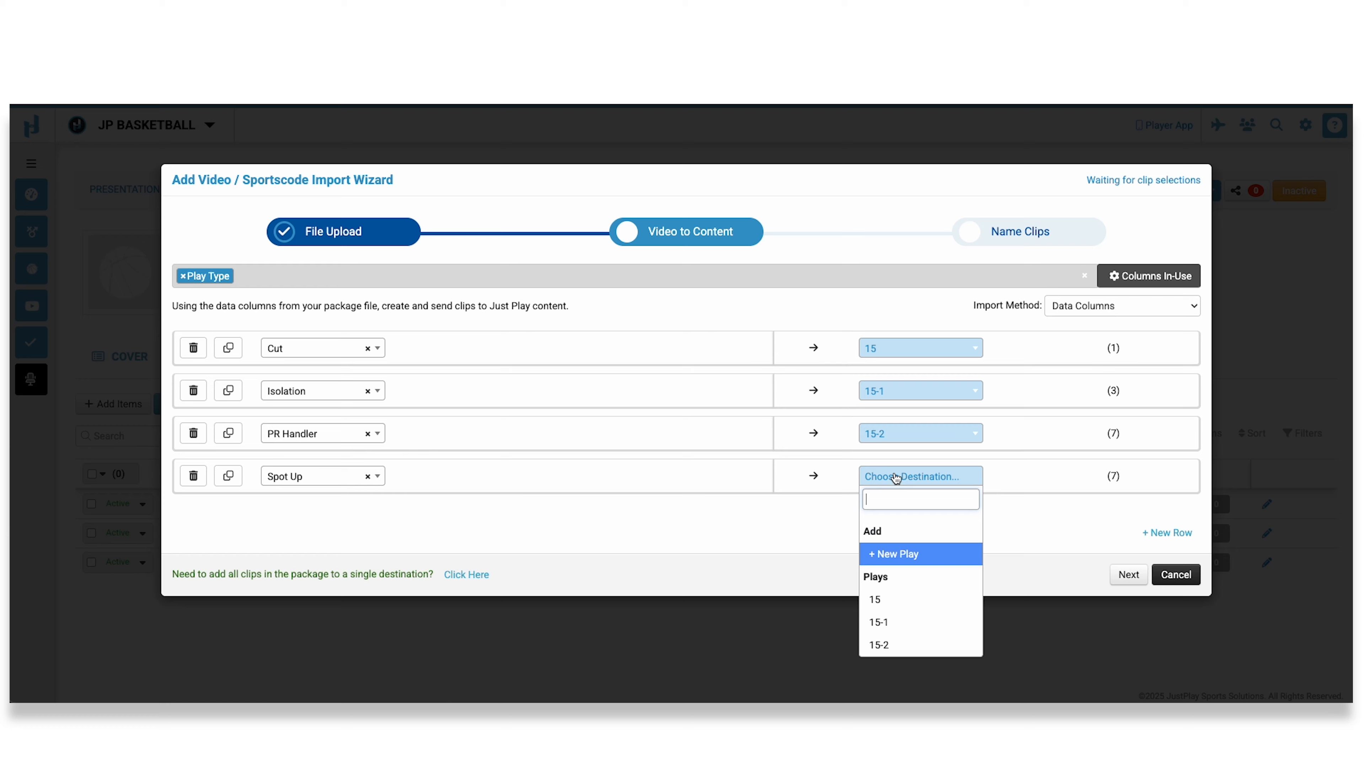
{"action": "left_click", "coordinate": [898, 559]}
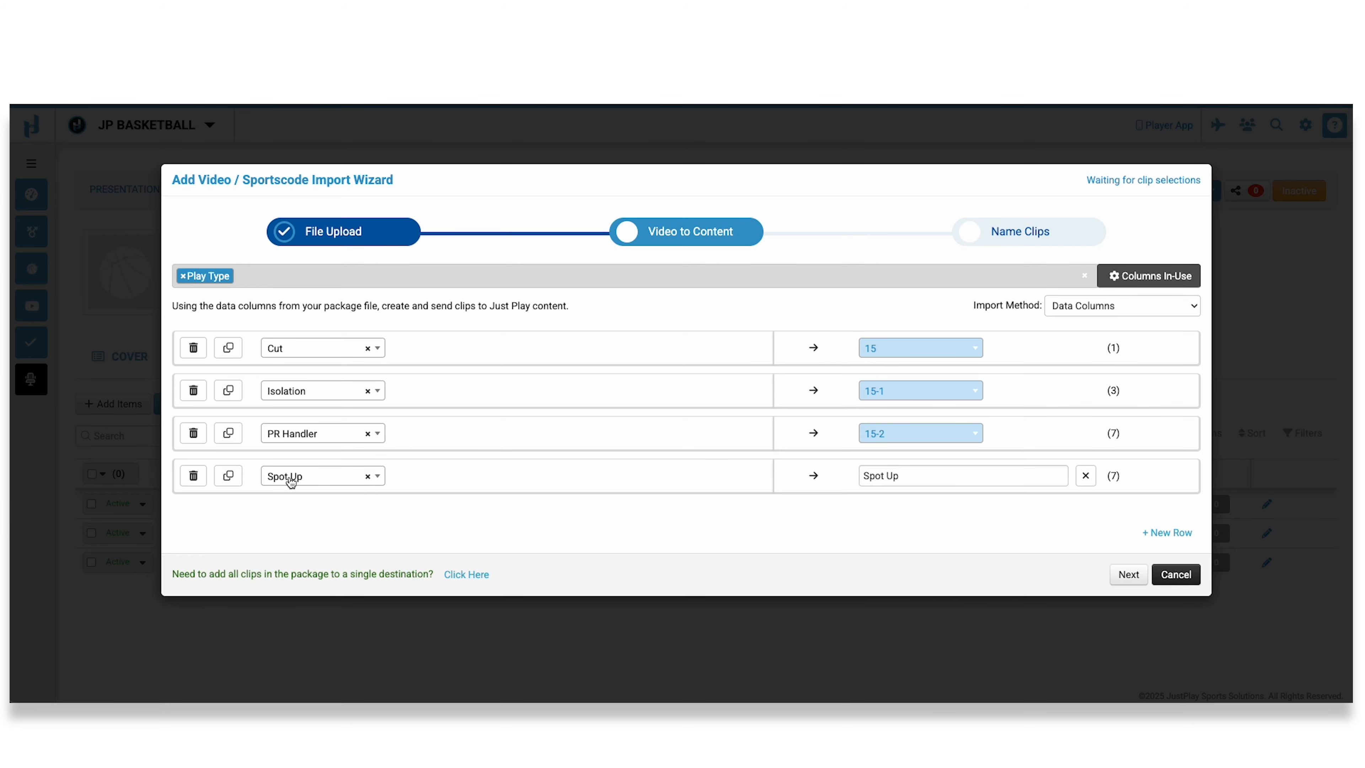
{"action": "triple_click", "coordinate": [945, 471]}
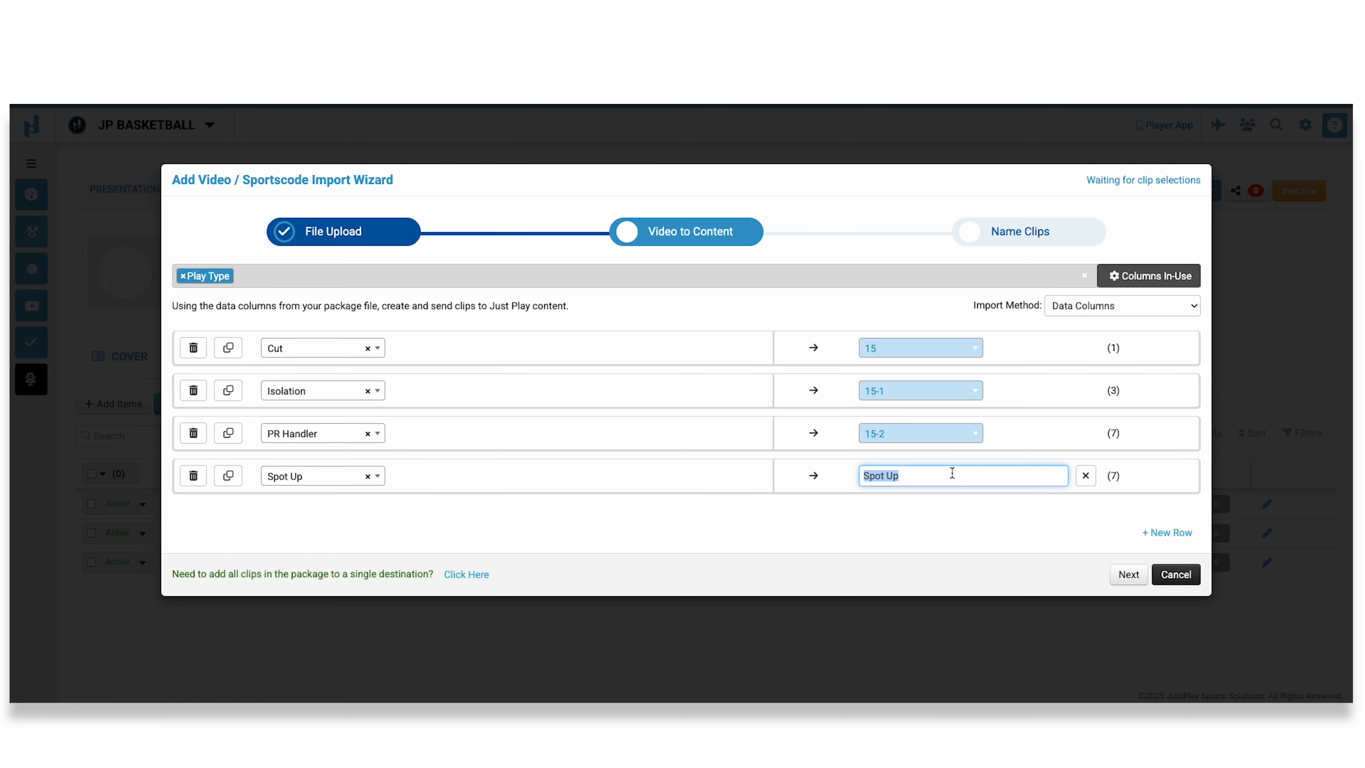
{"action": "type", "text": "15-3"}
{"action": "left_click", "coordinate": [843, 483]}
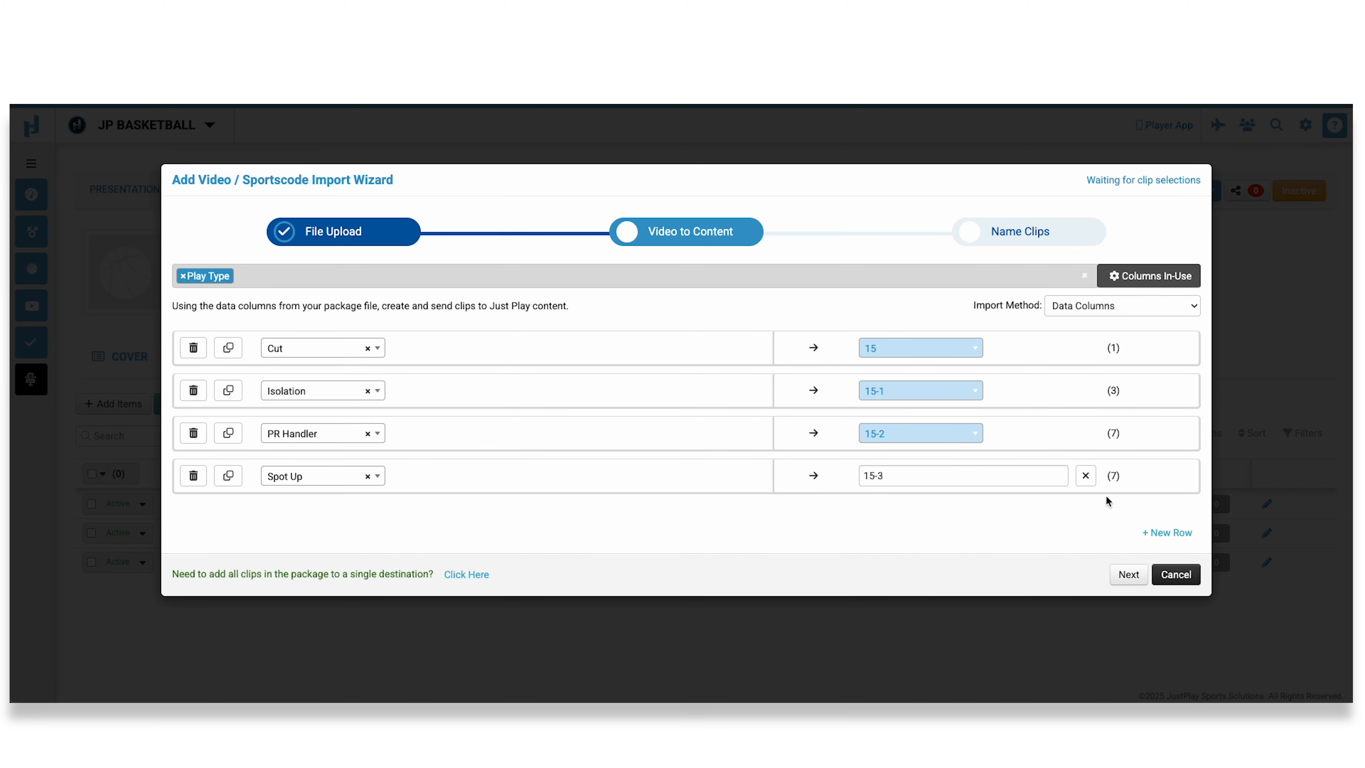
{"action": "left_click", "coordinate": [1128, 574]}
{"action": "left_click", "coordinate": [1127, 574]}
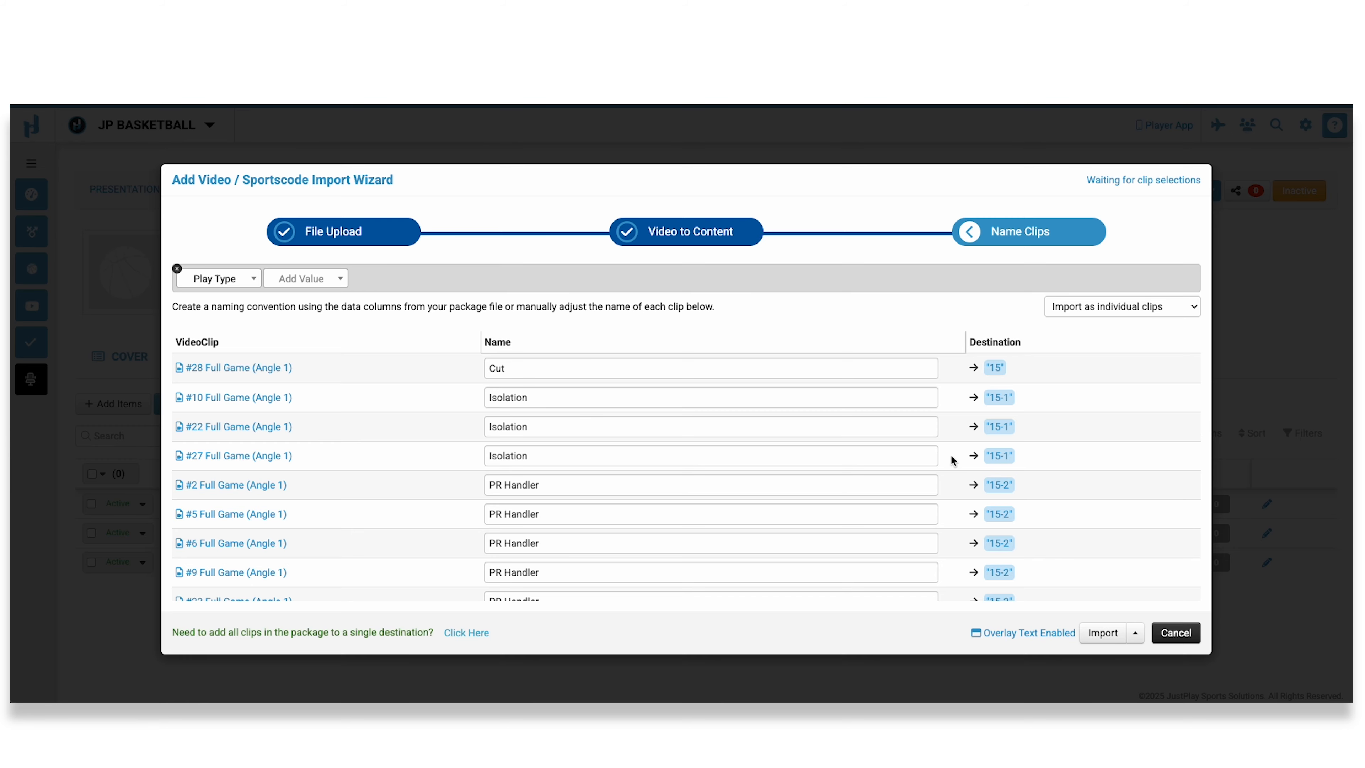
Review the names and destinations of the clips in the naming list.
{"action": "scroll", "coordinate": [951, 461], "scroll_direction": "down", "scroll_amount": 5}
{"action": "scroll", "coordinate": [955, 461], "scroll_direction": "up", "scroll_amount": 1}
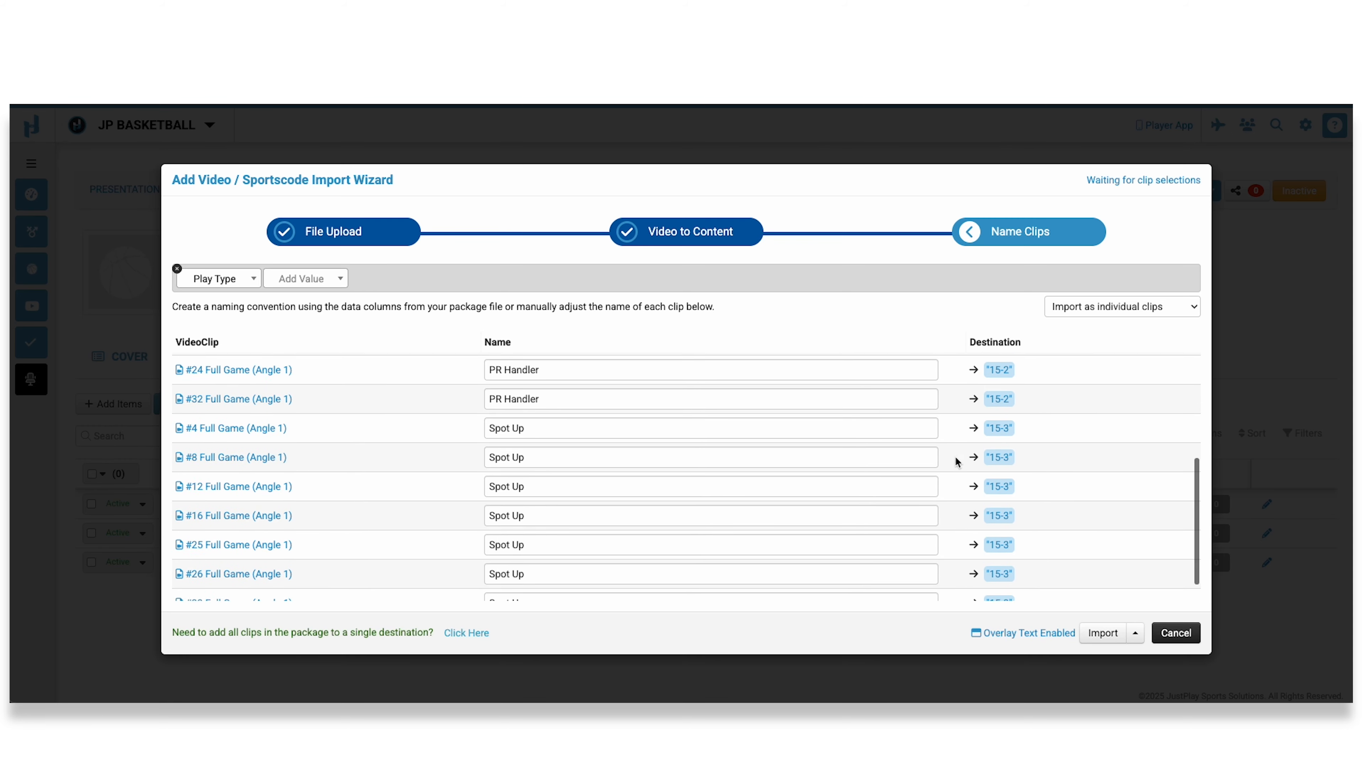
{"action": "scroll", "coordinate": [945, 451], "scroll_direction": "up", "scroll_amount": 5}
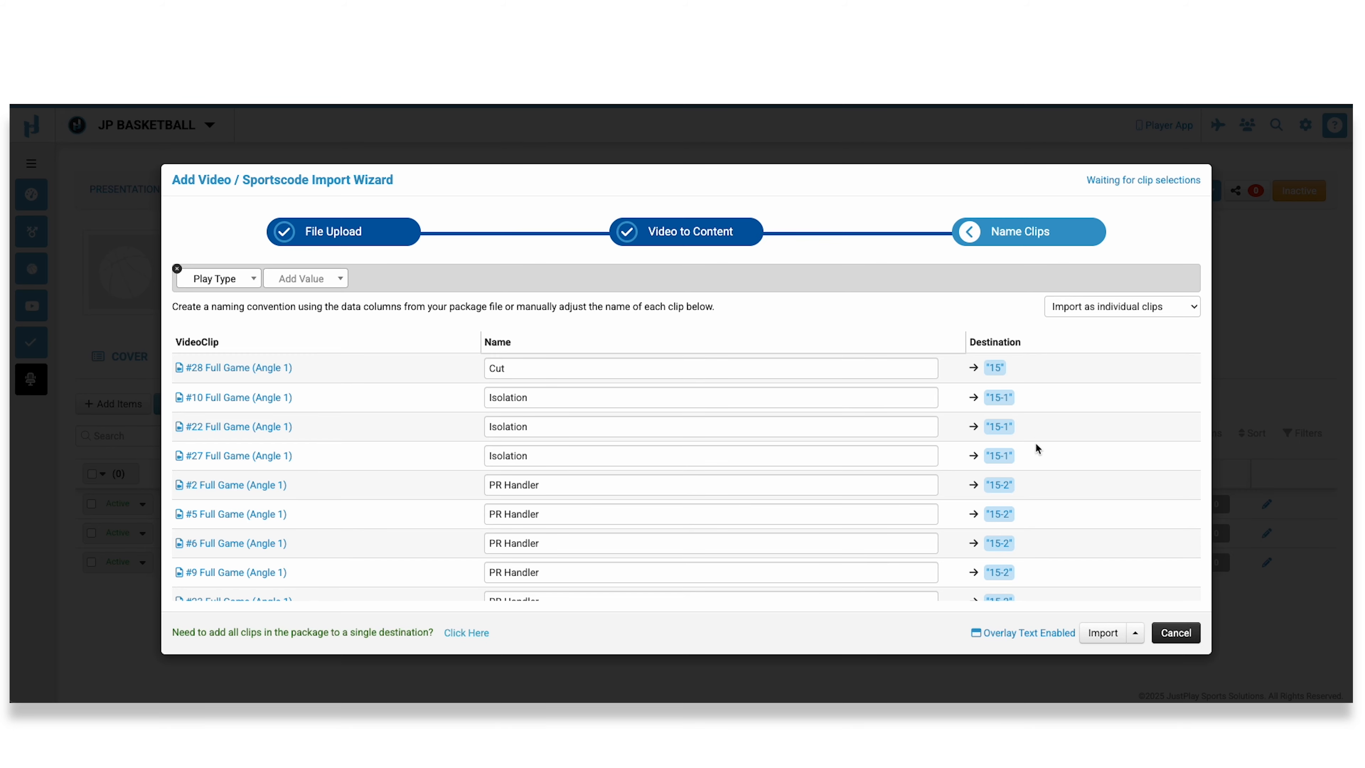
{"action": "scroll", "coordinate": [1034, 441], "scroll_direction": "down", "scroll_amount": 5}
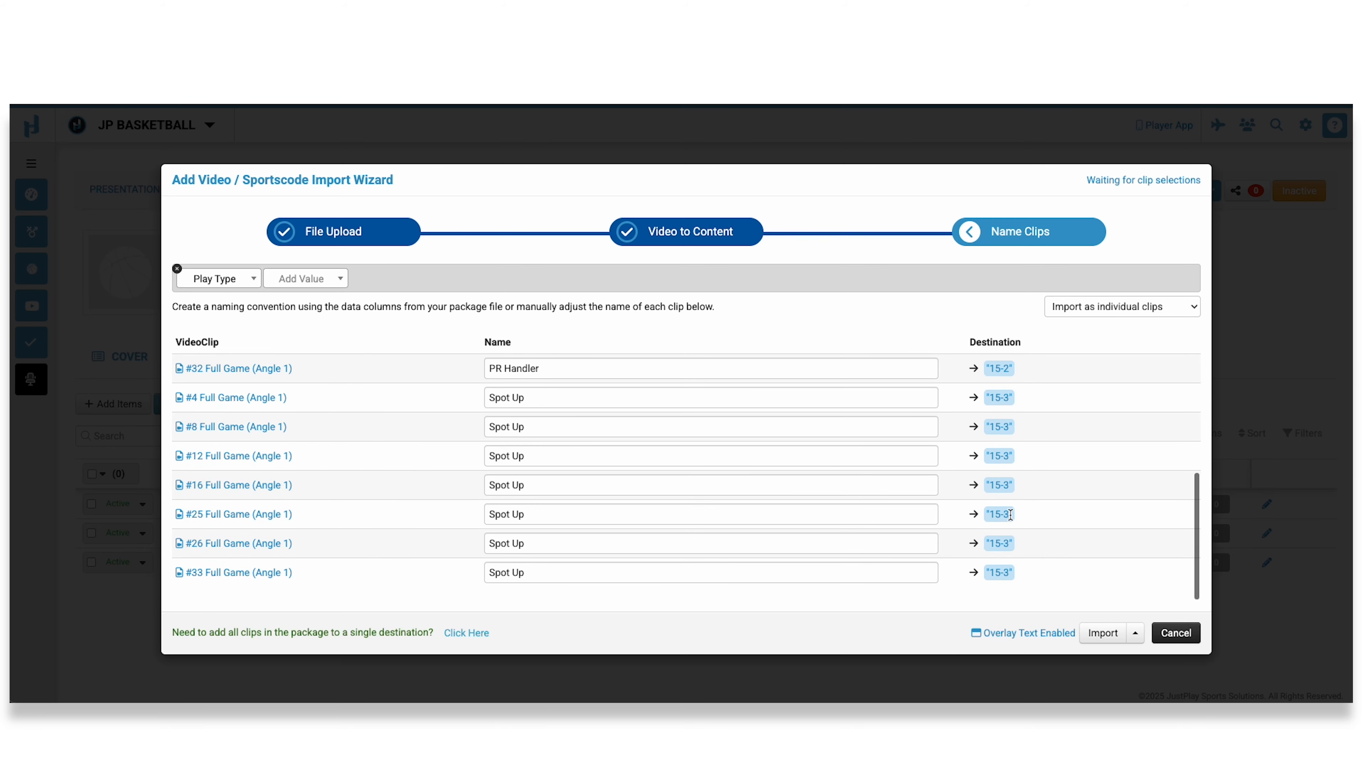
{"action": "scroll", "coordinate": [1017, 538], "scroll_direction": "up", "scroll_amount": 5}
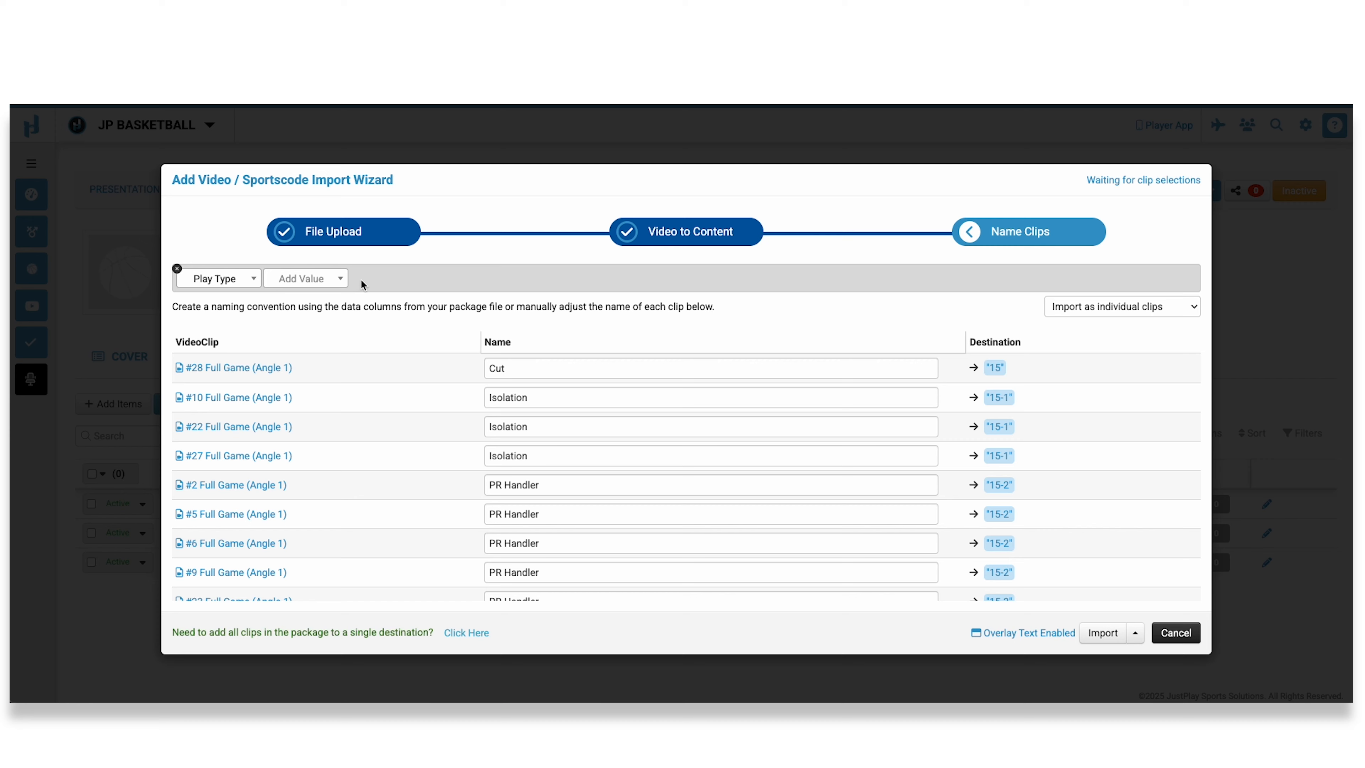
{"action": "left_click", "coordinate": [583, 362]}
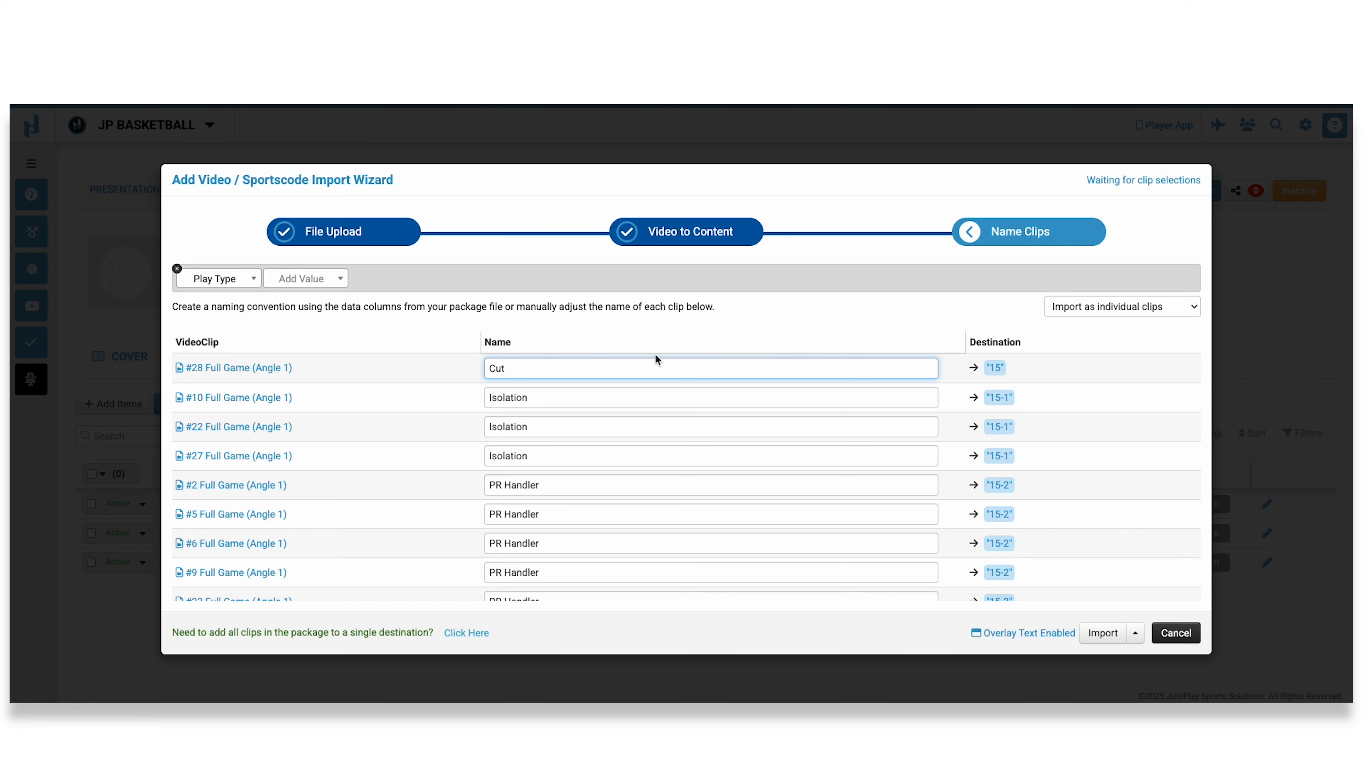
{"action": "left_click", "coordinate": [501, 324]}
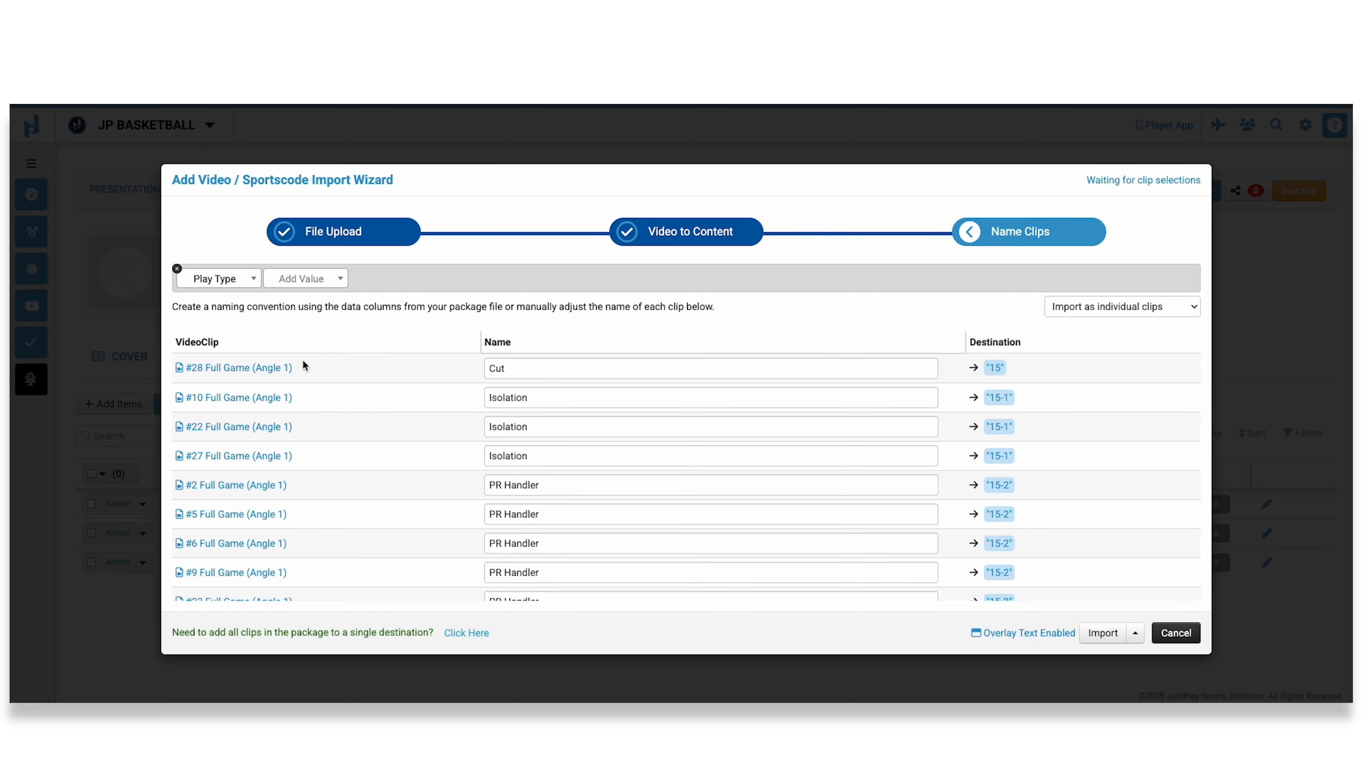
Preview the clip #28 Full Game (Angle 1) and check the options for importing individual clips or a single video.
{"action": "left_click", "coordinate": [238, 368]}
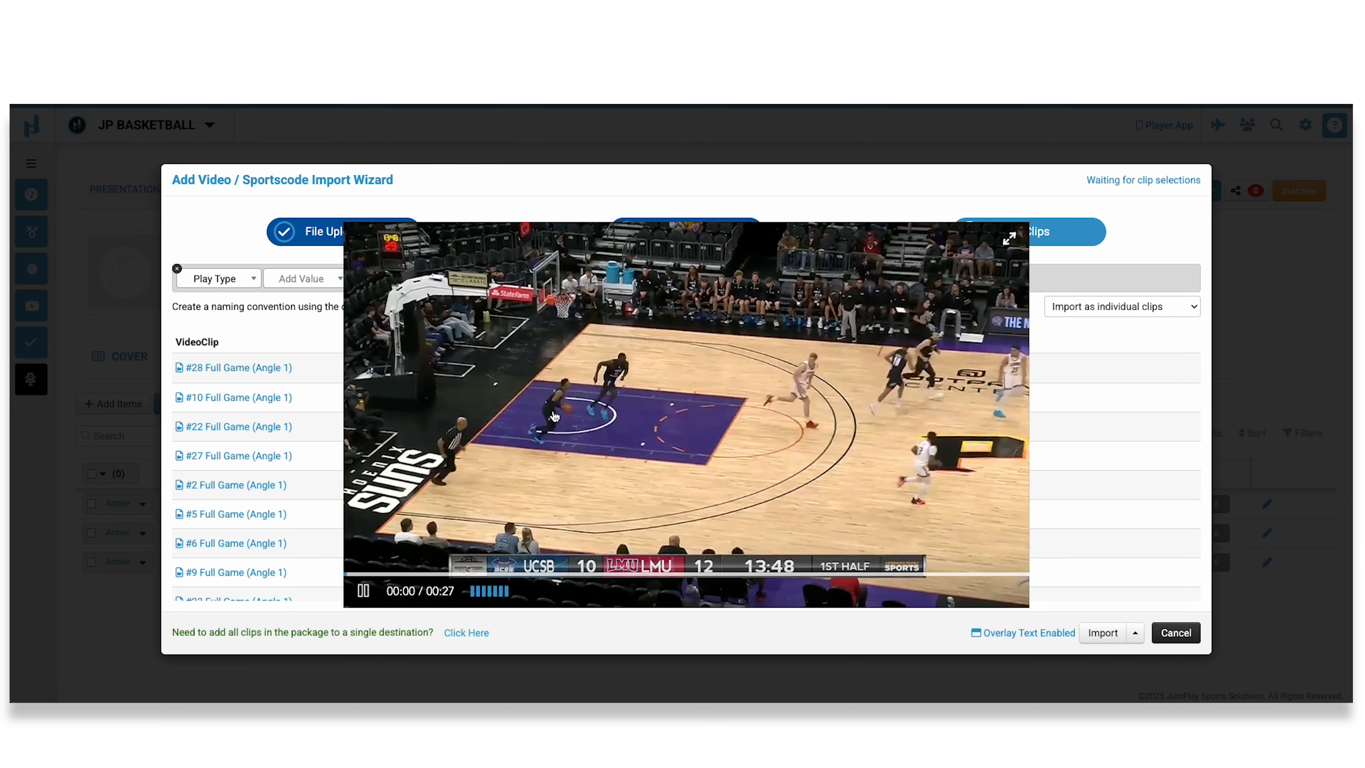
{"action": "left_click", "coordinate": [253, 332]}
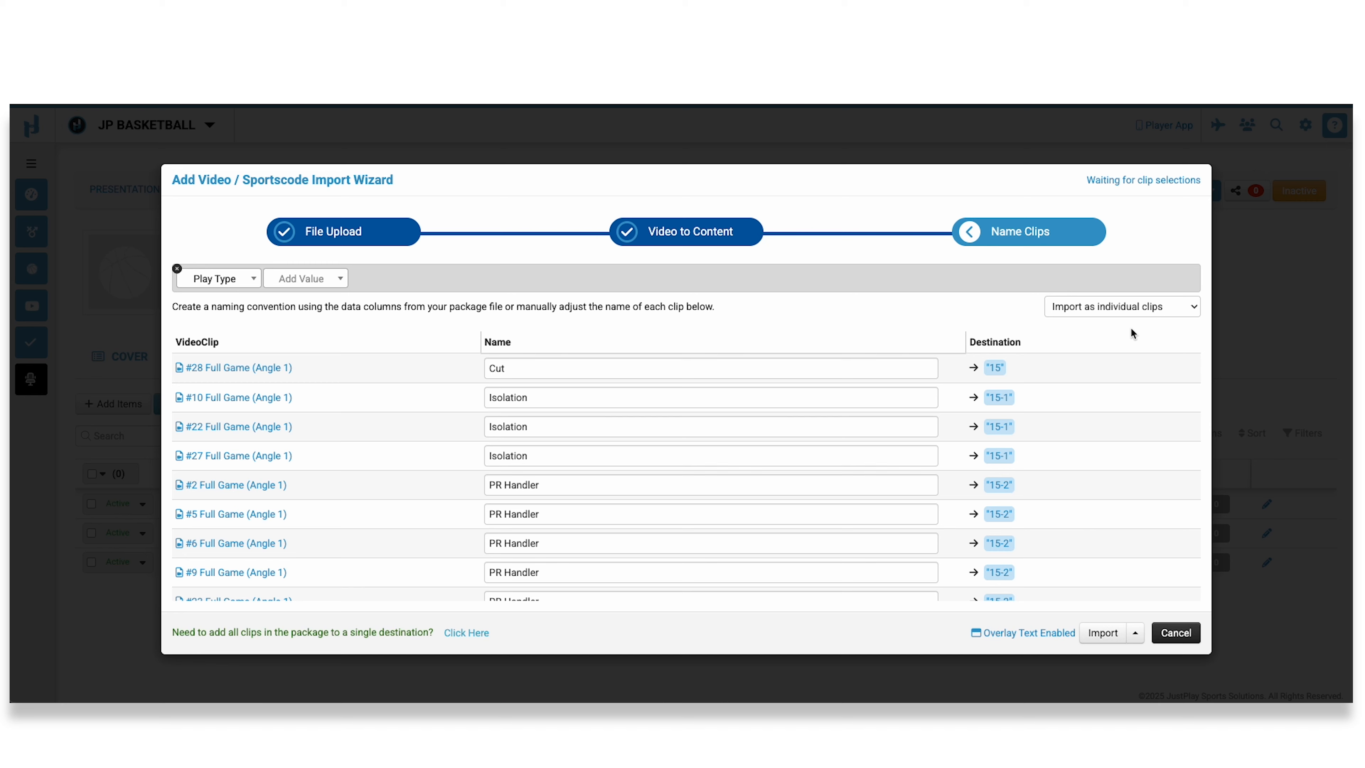
{"action": "left_click", "coordinate": [1171, 307]}
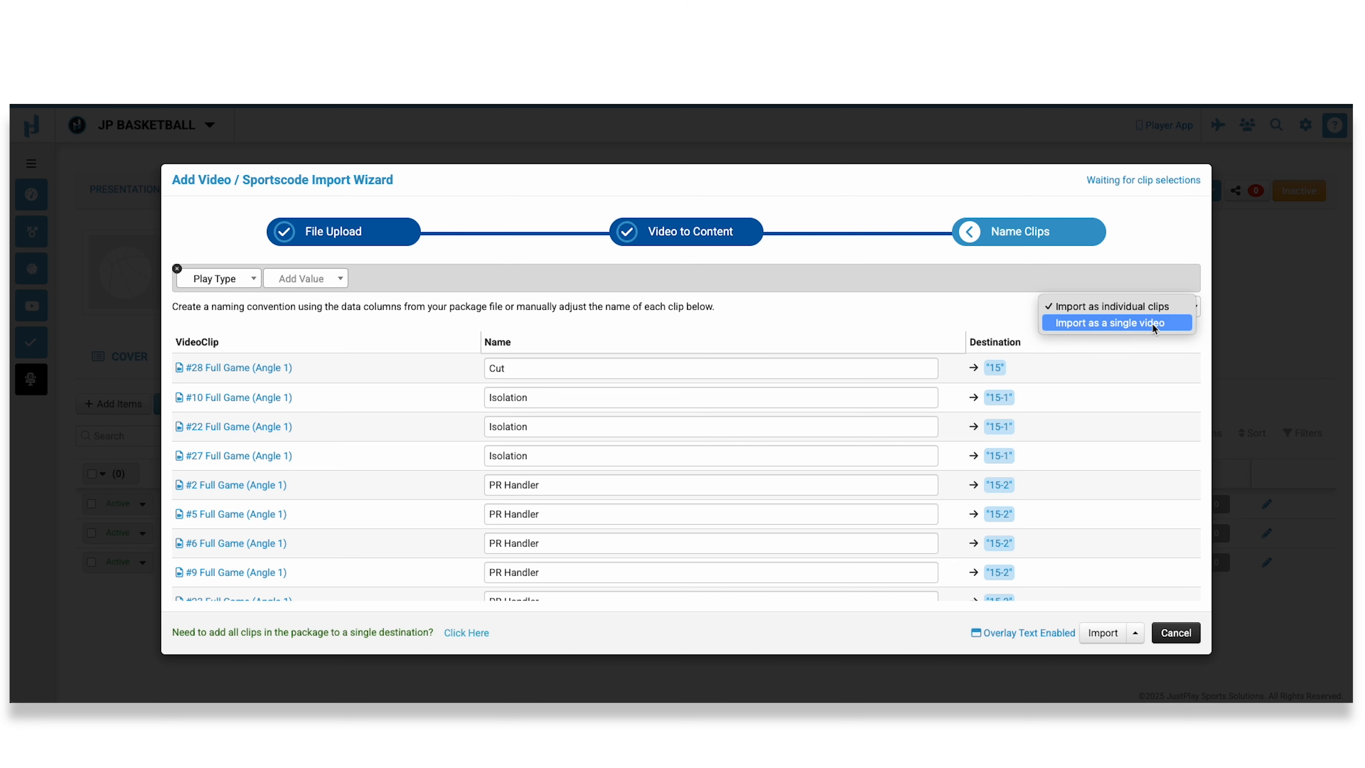
{"action": "left_click", "coordinate": [1065, 322]}
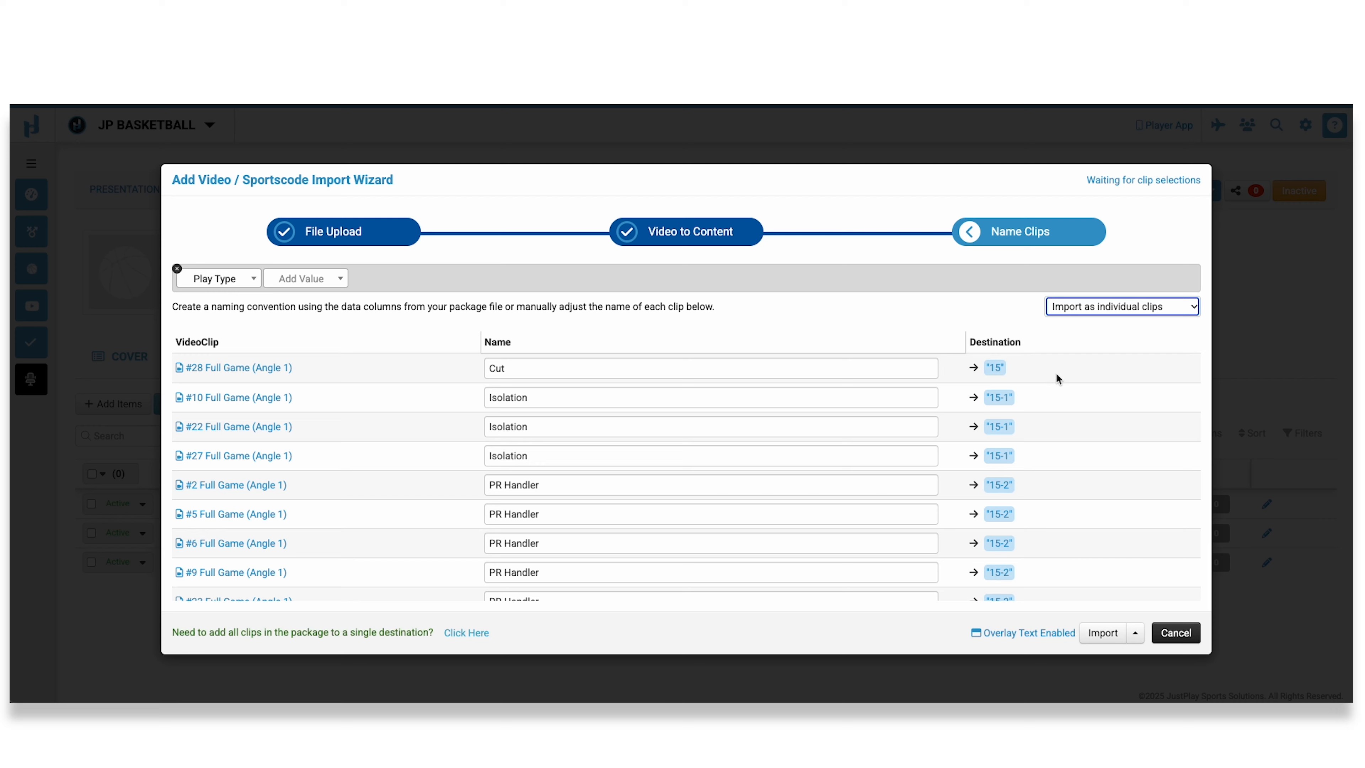
Disable the text overlay for the imported clips and leave the overlay settings.
{"action": "left_click", "coordinate": [1135, 636]}
{"action": "left_click", "coordinate": [1032, 639]}
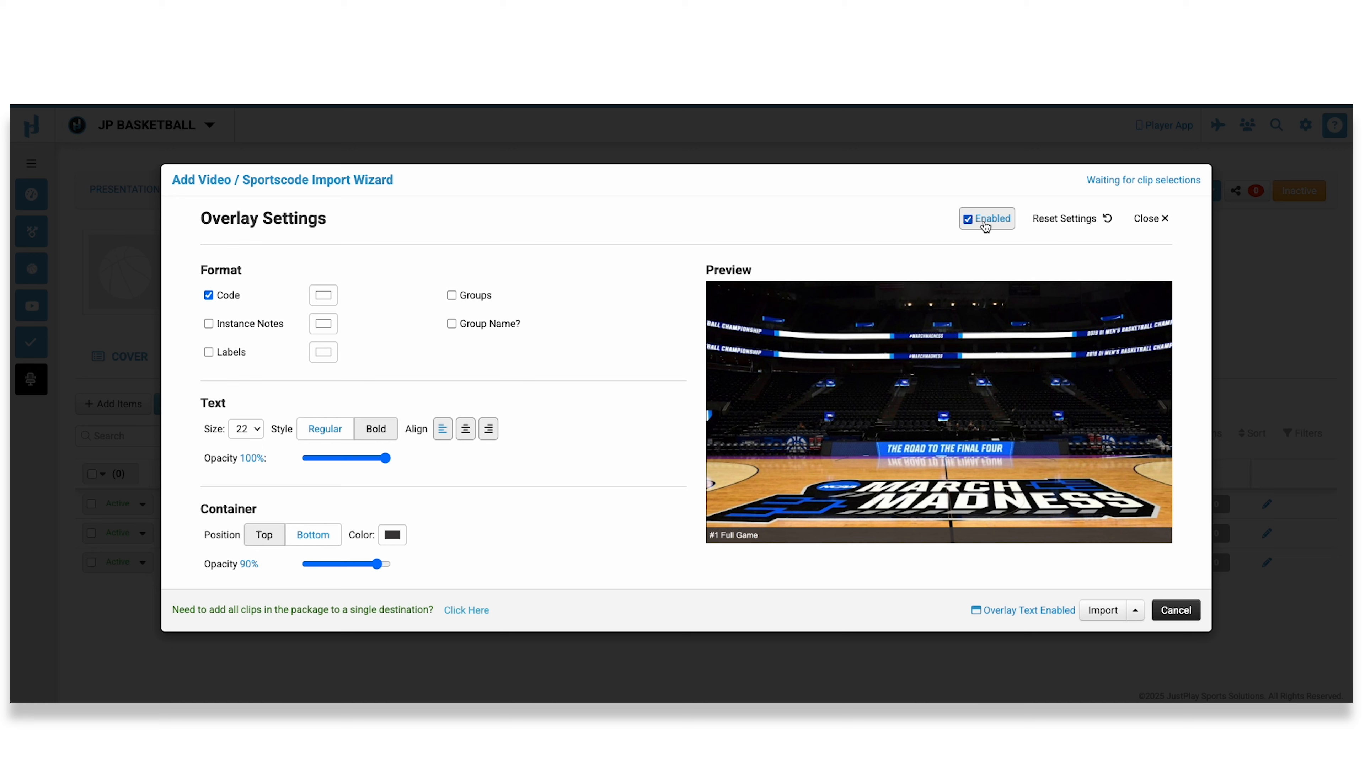
{"action": "left_click", "coordinate": [973, 227]}
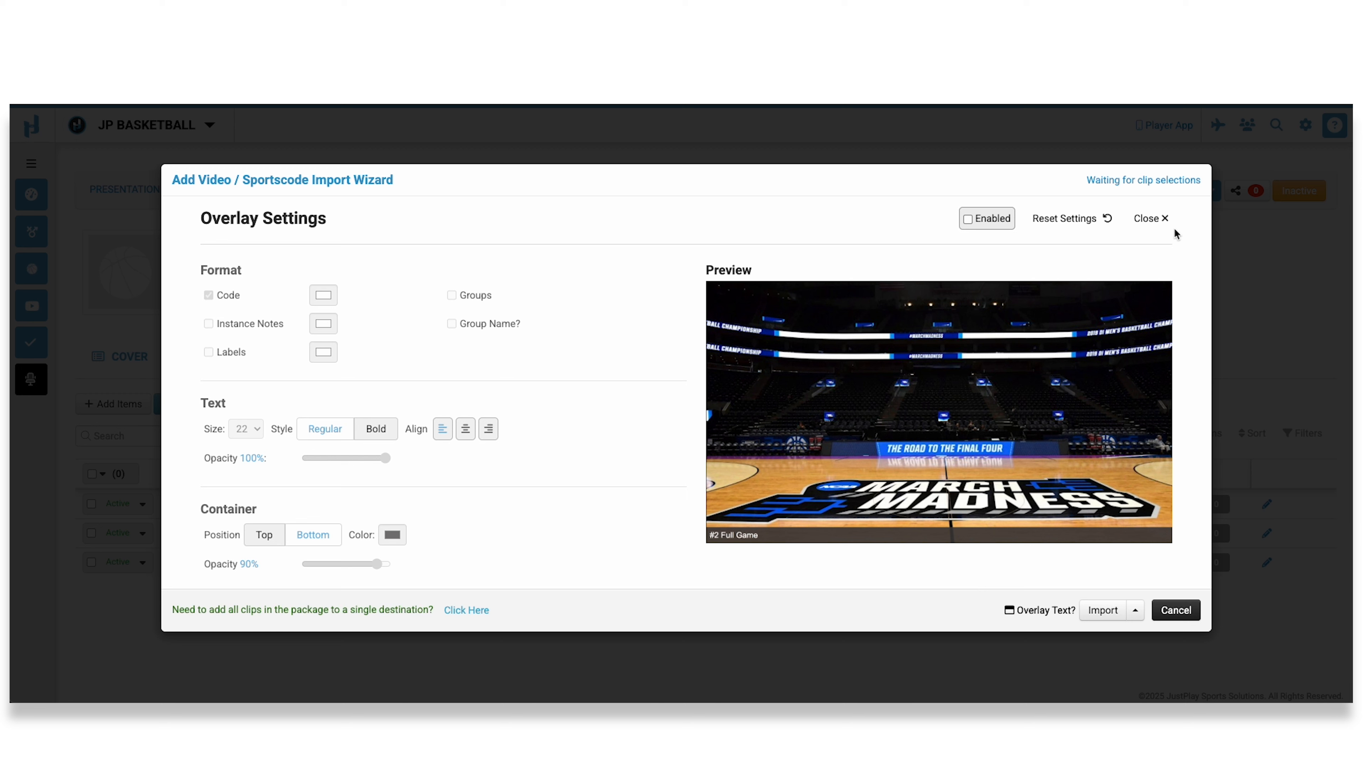
{"action": "left_click", "coordinate": [1151, 221]}
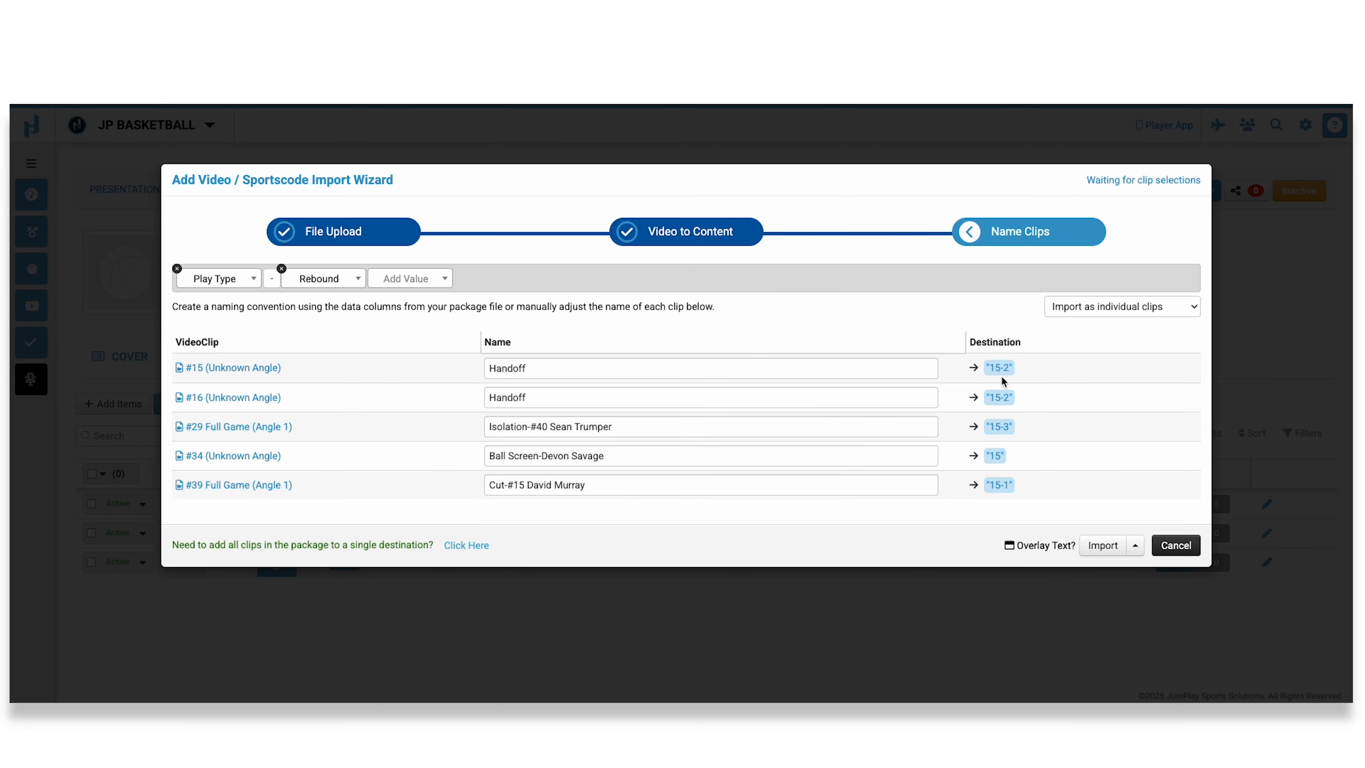
Import the clips into the playbook and open the videos attached to play 15.
{"action": "left_click", "coordinate": [1106, 546]}
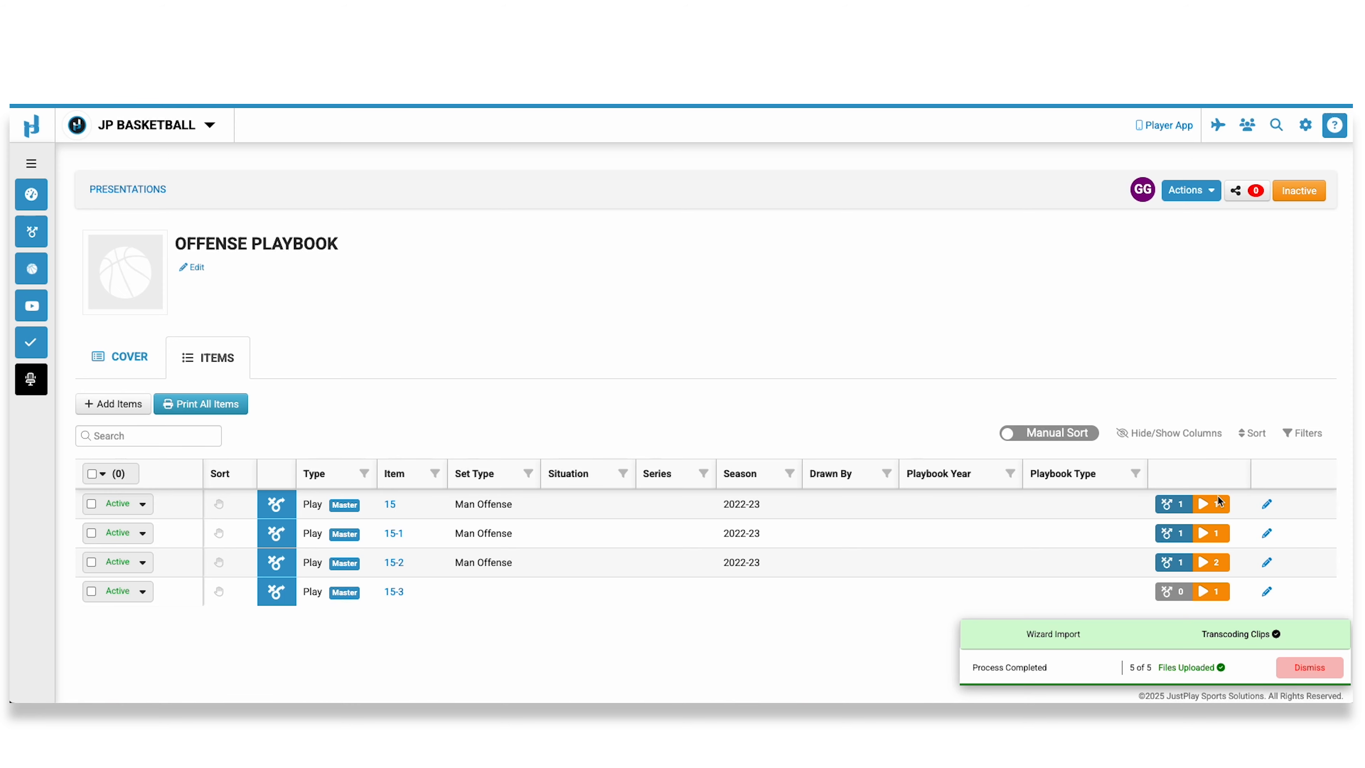
{"action": "left_click", "coordinate": [390, 505]}
{"action": "left_click", "coordinate": [373, 253]}
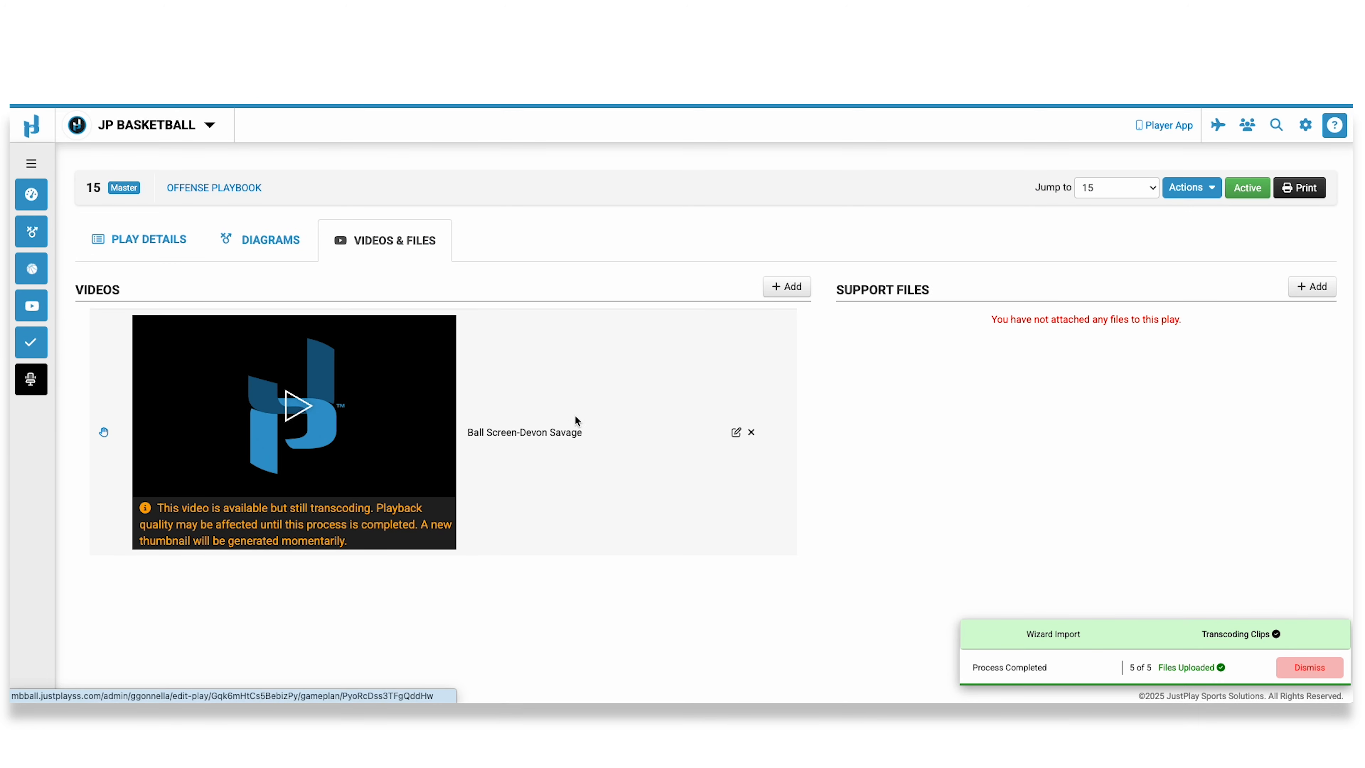